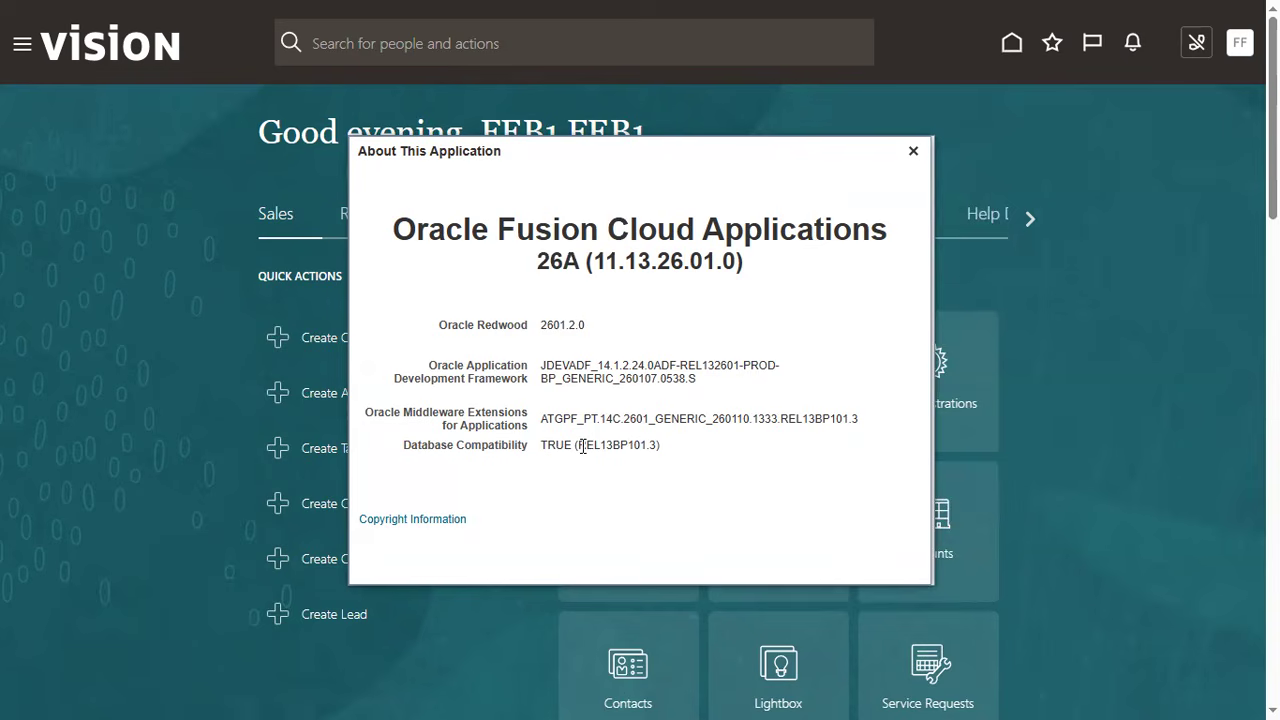
Step: Examine the application release and version details in the About This Application information and close it
drag(578, 446, 610, 452)
click(518, 290)
drag(541, 268, 561, 265)
click(575, 264)
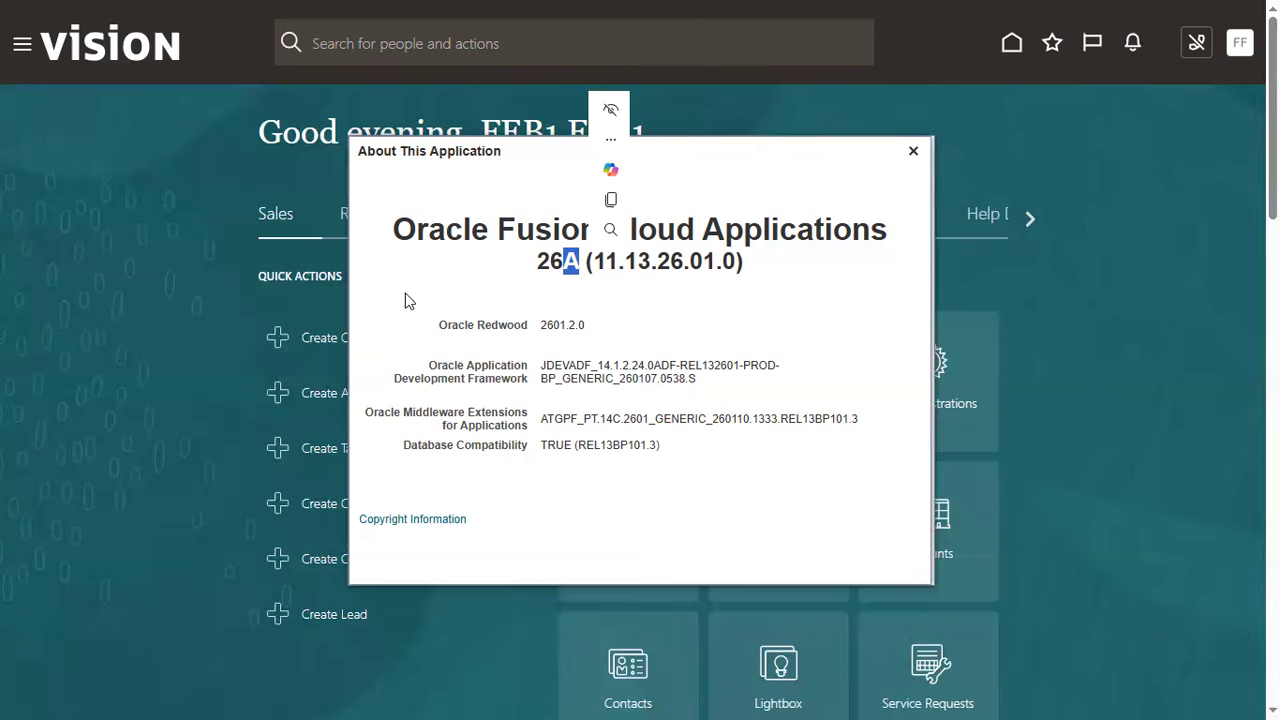
click(611, 317)
drag(531, 263, 579, 265)
click(779, 329)
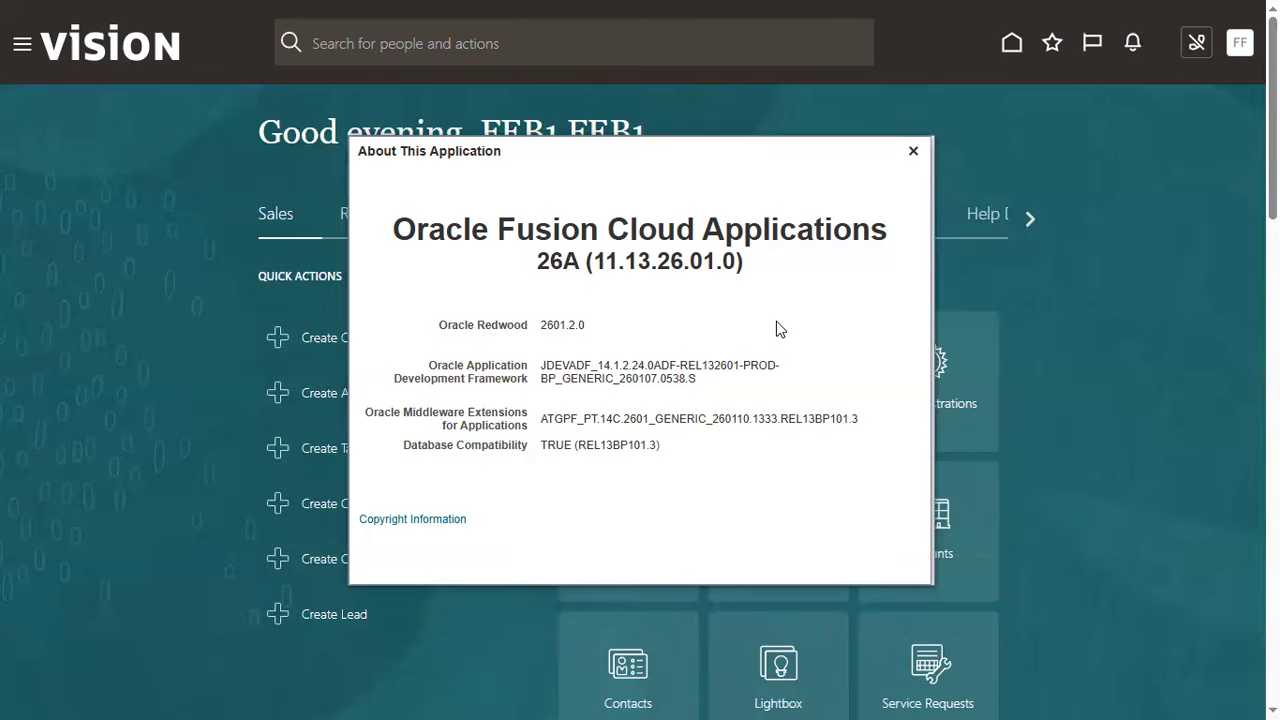
click(912, 152)
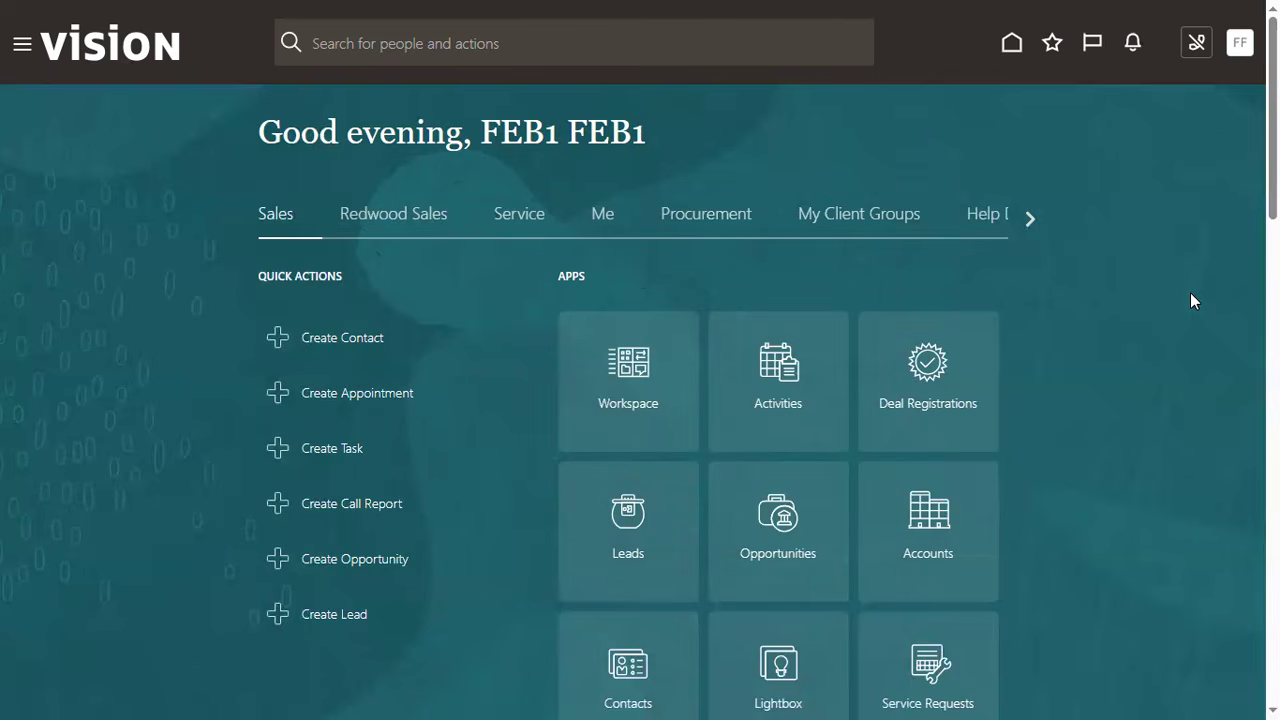
Step: Open the Setup and Maintenance work area and dismiss the error notification
click(1239, 58)
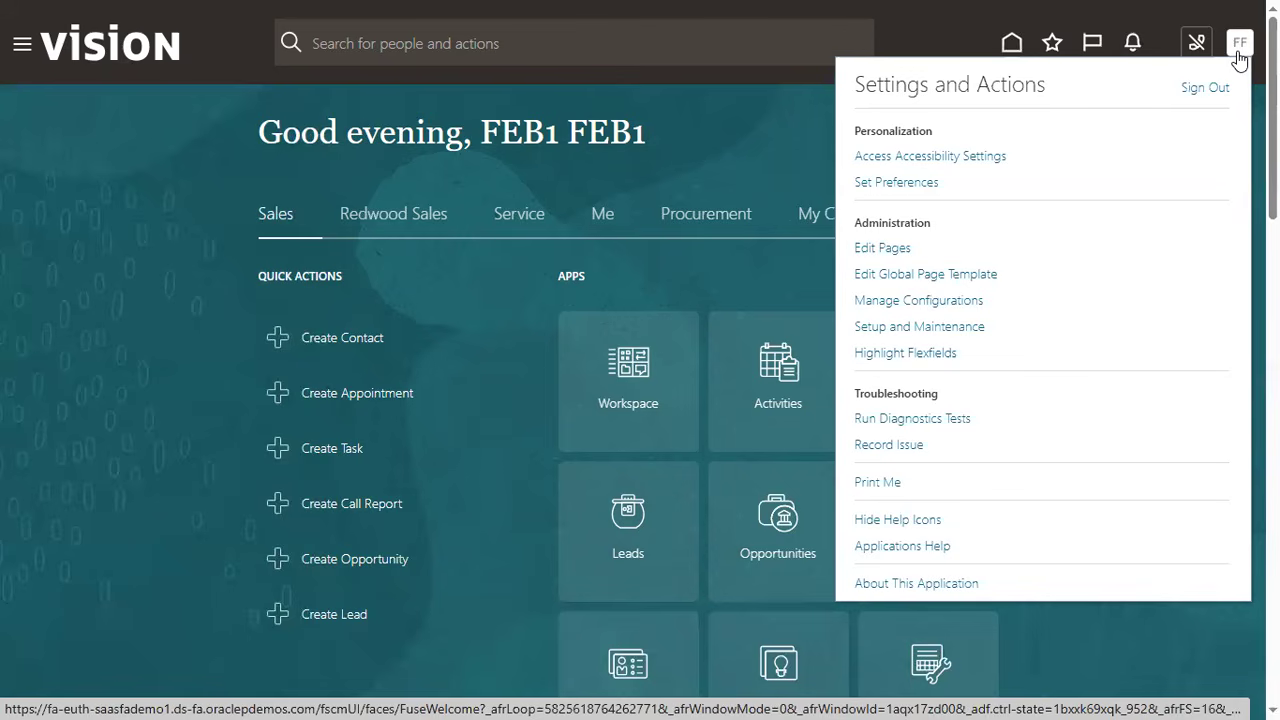
click(943, 328)
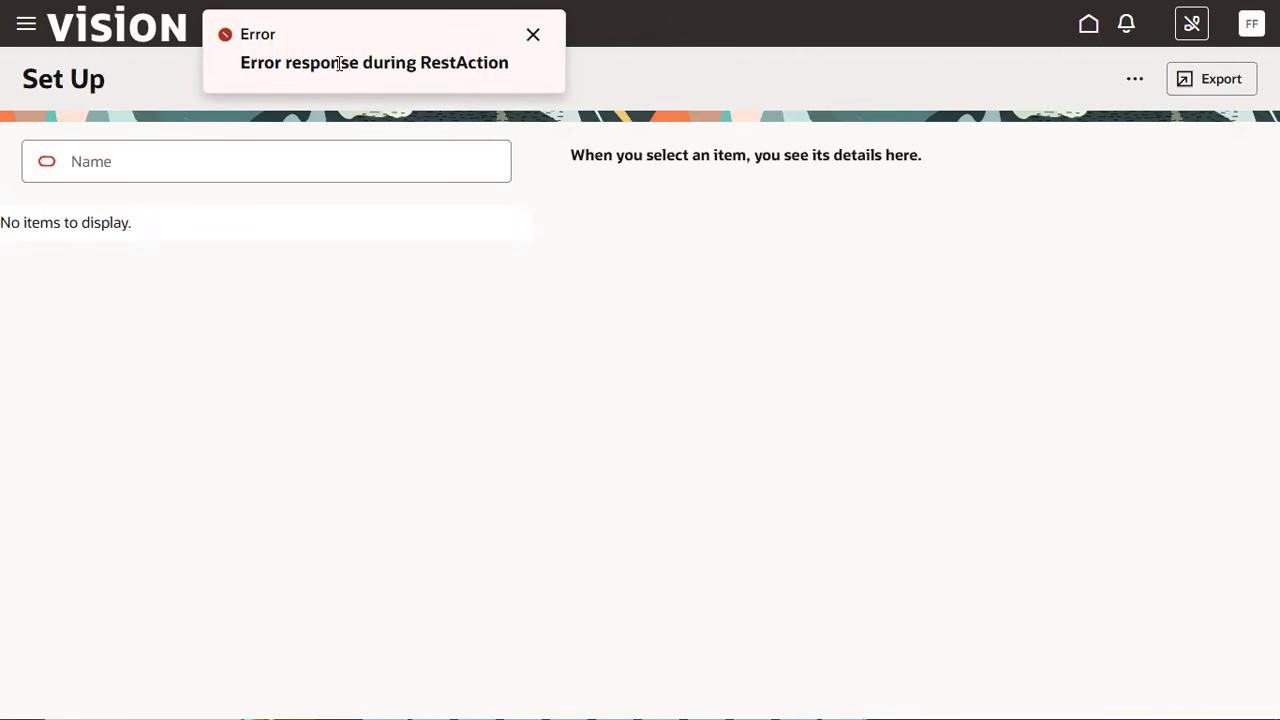
click(532, 37)
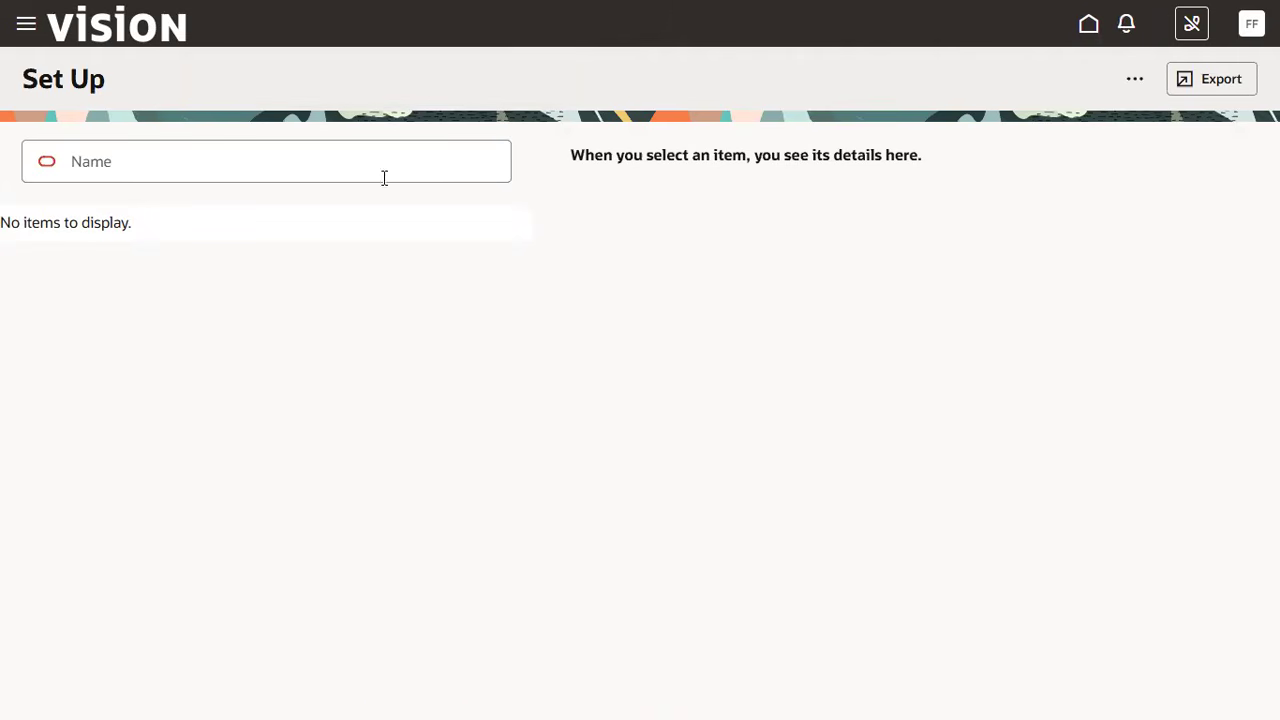
Step: Try to open Setup and Maintenance again from the Set Up page
mouse_move(637, 4)
click(1247, 27)
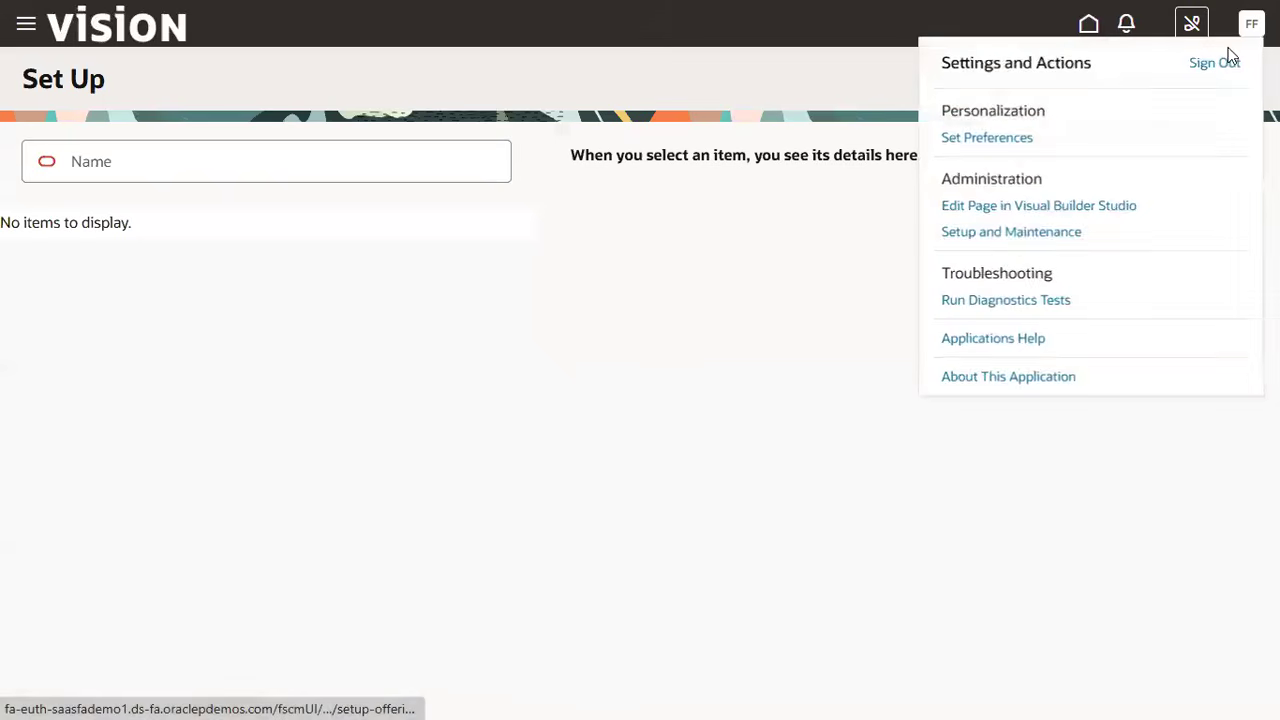
click(1012, 233)
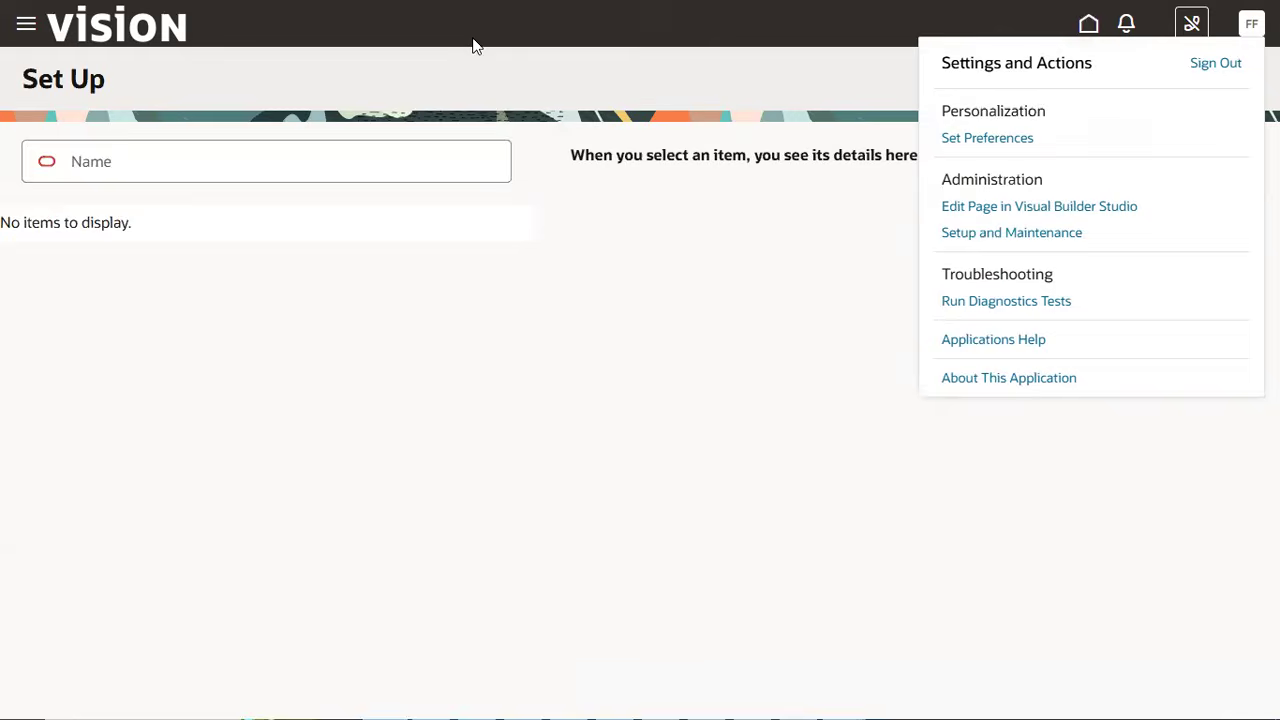
click(694, 264)
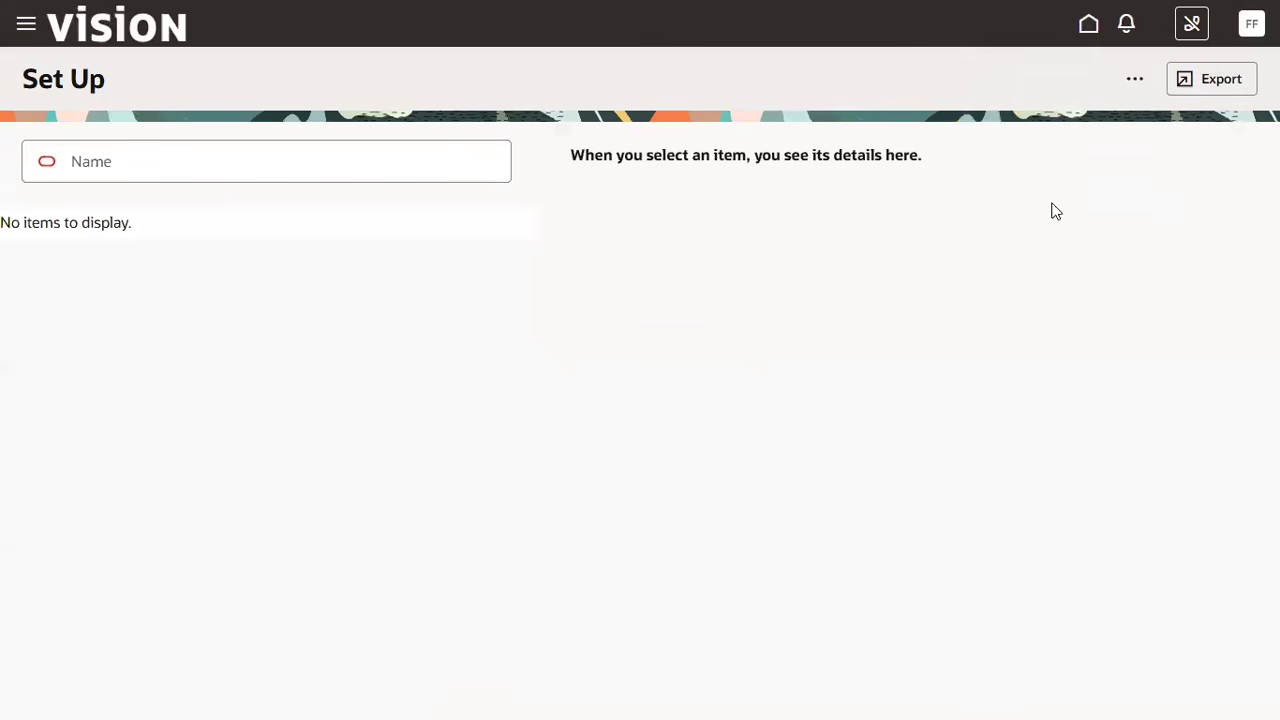
Step: Open Additional Setup Tasks and go to Manage Implementation Projects
click(1134, 84)
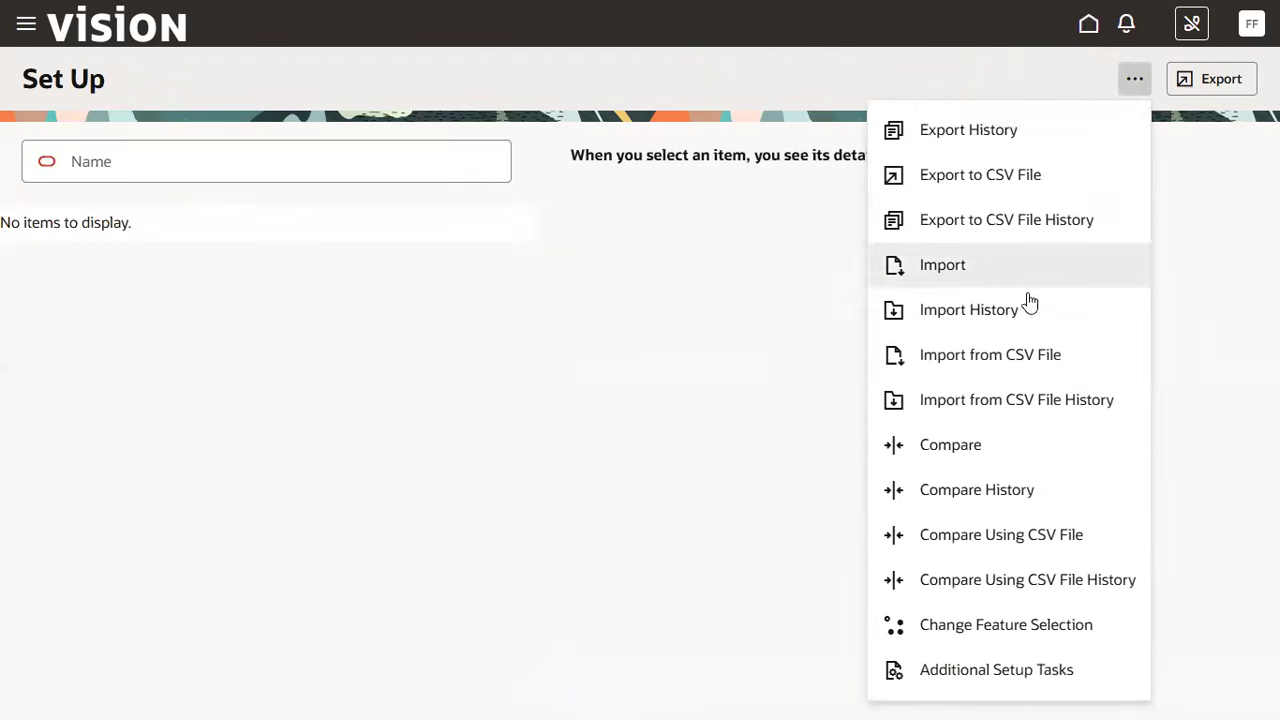
click(1014, 670)
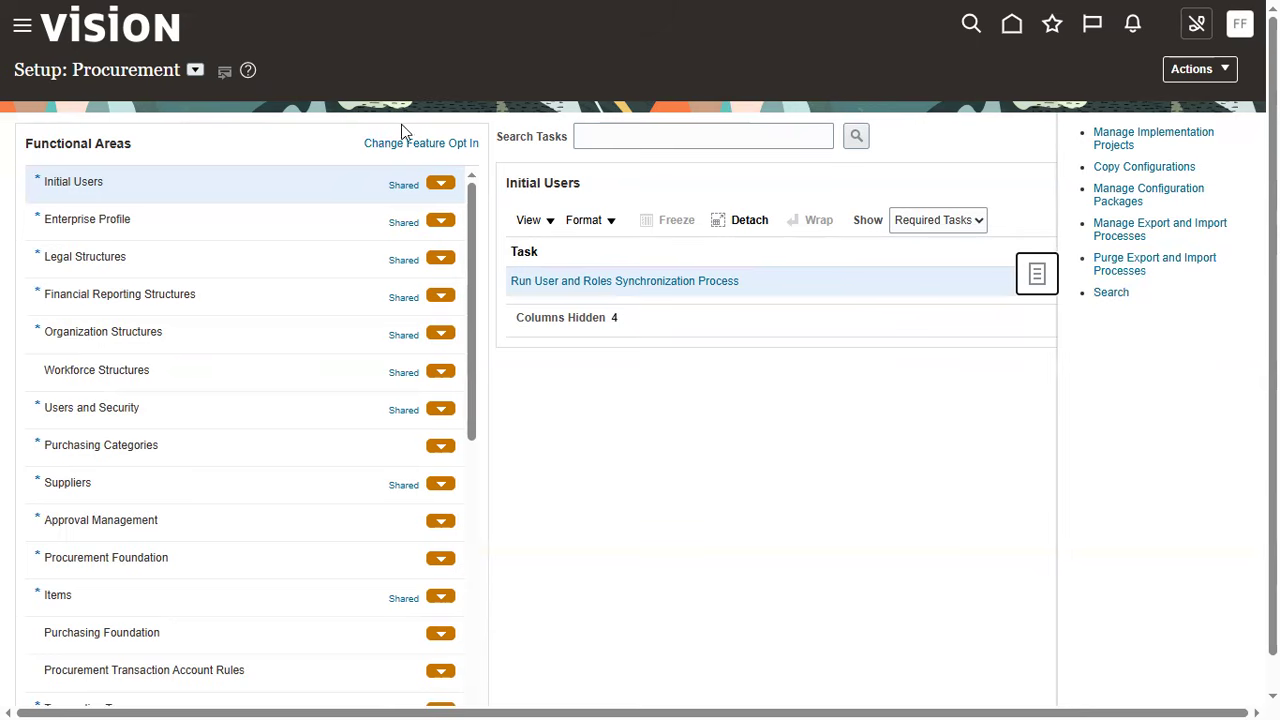
click(1145, 140)
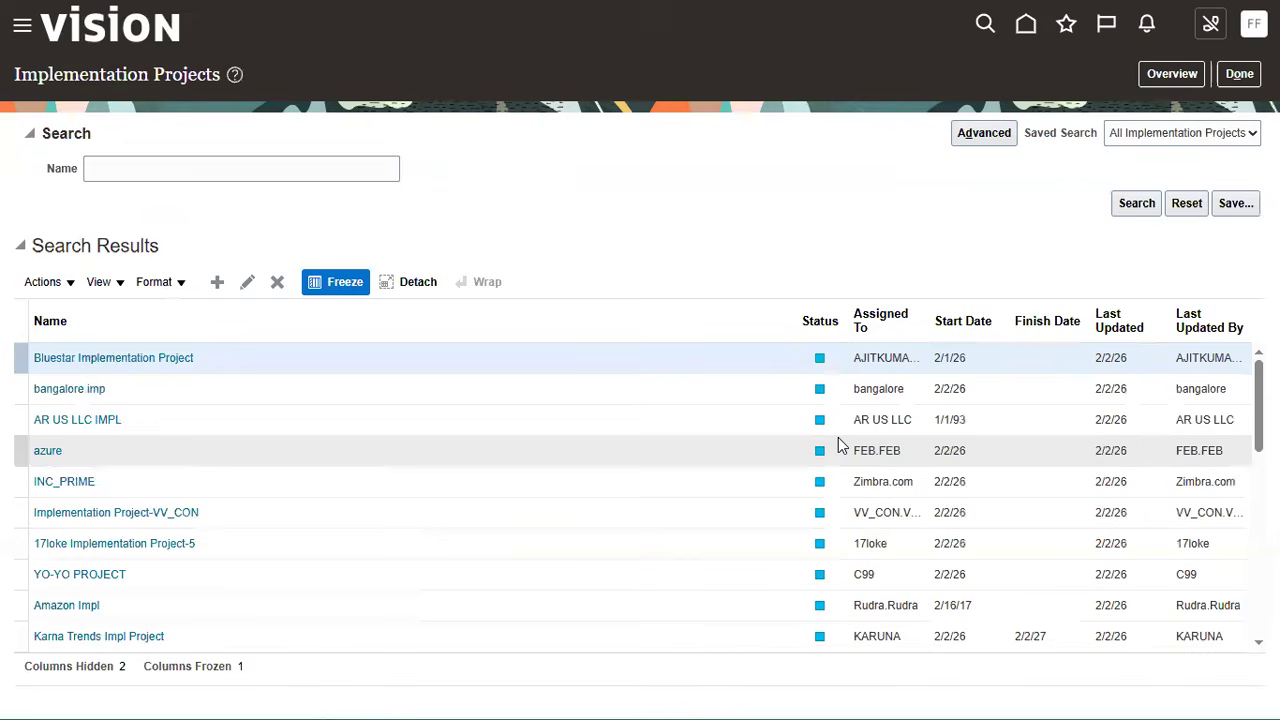
Step: Search the implementation projects by the name HCM and open HCM Implementation Project
click(296, 167)
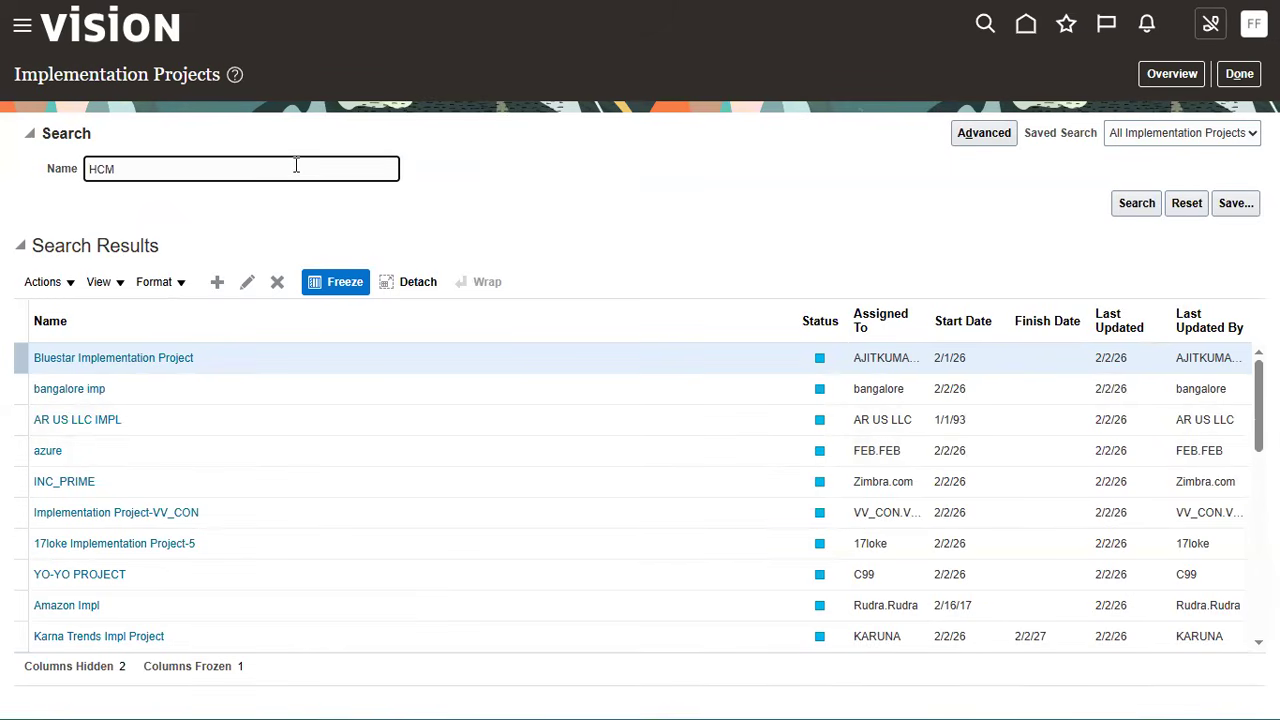
key(Return)
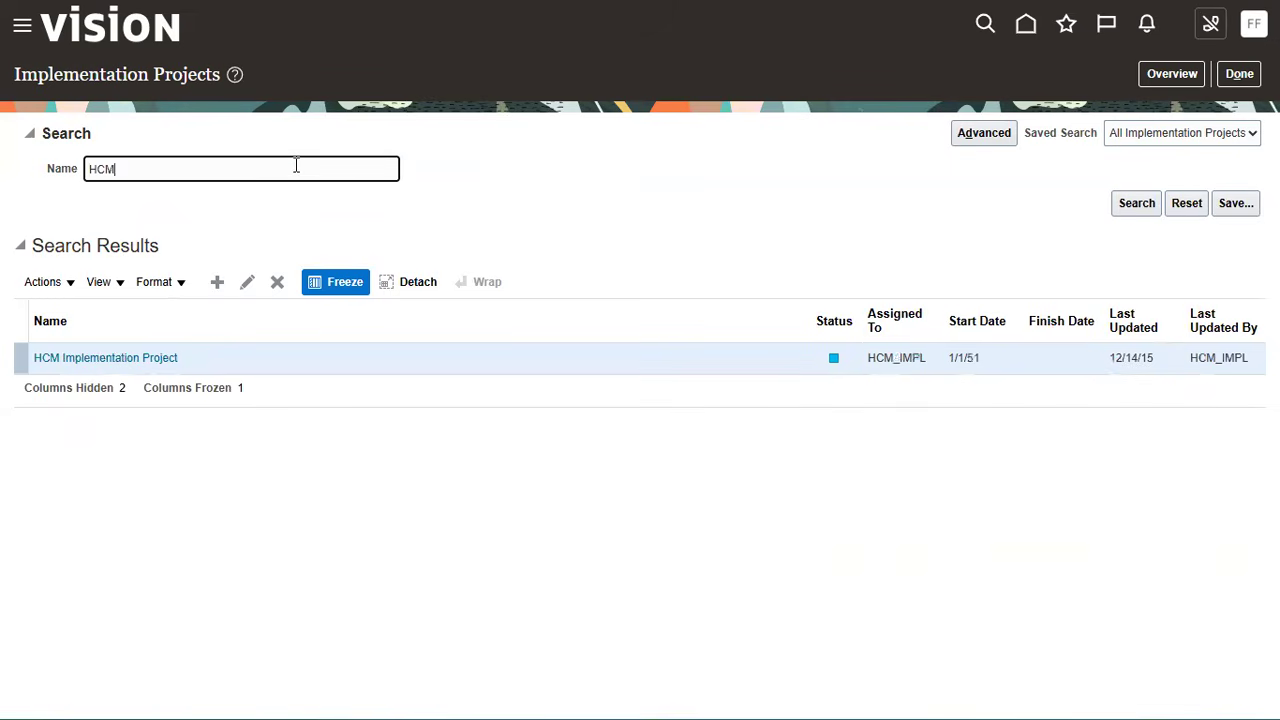
click(160, 362)
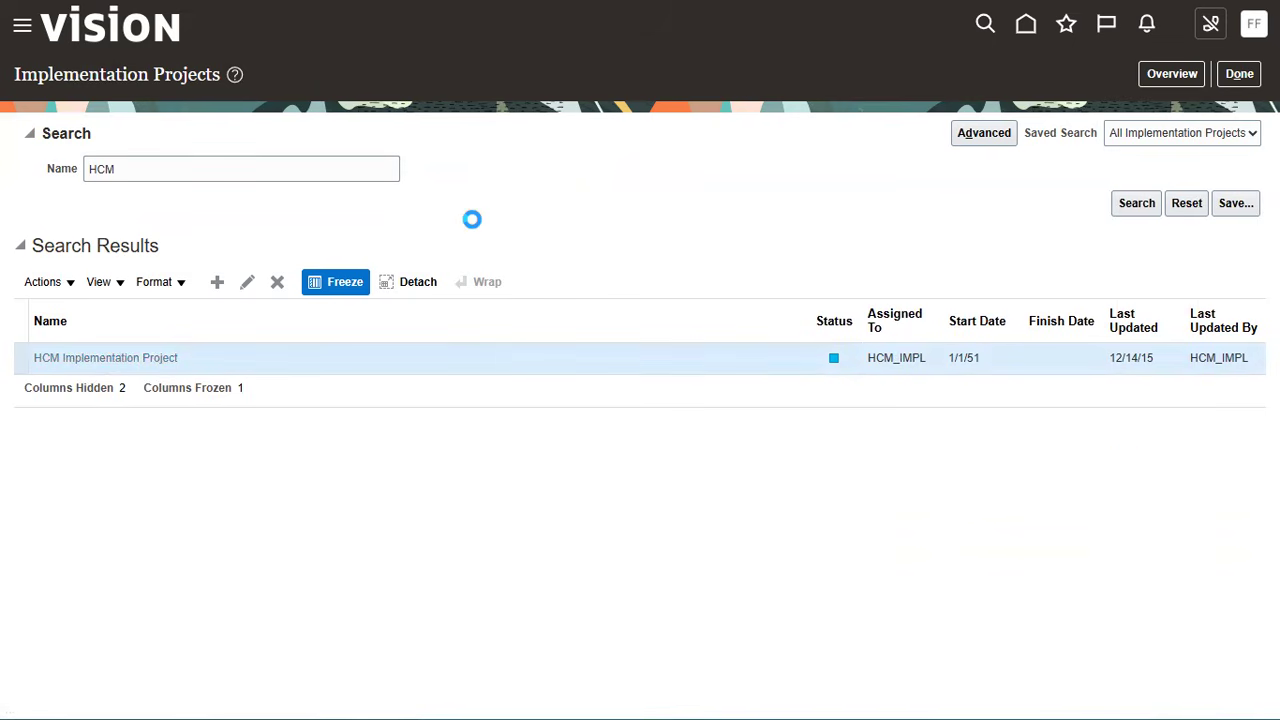
Step: Search the project's tasks for Grade and open the Manage Grades task under Define Grades
click(163, 315)
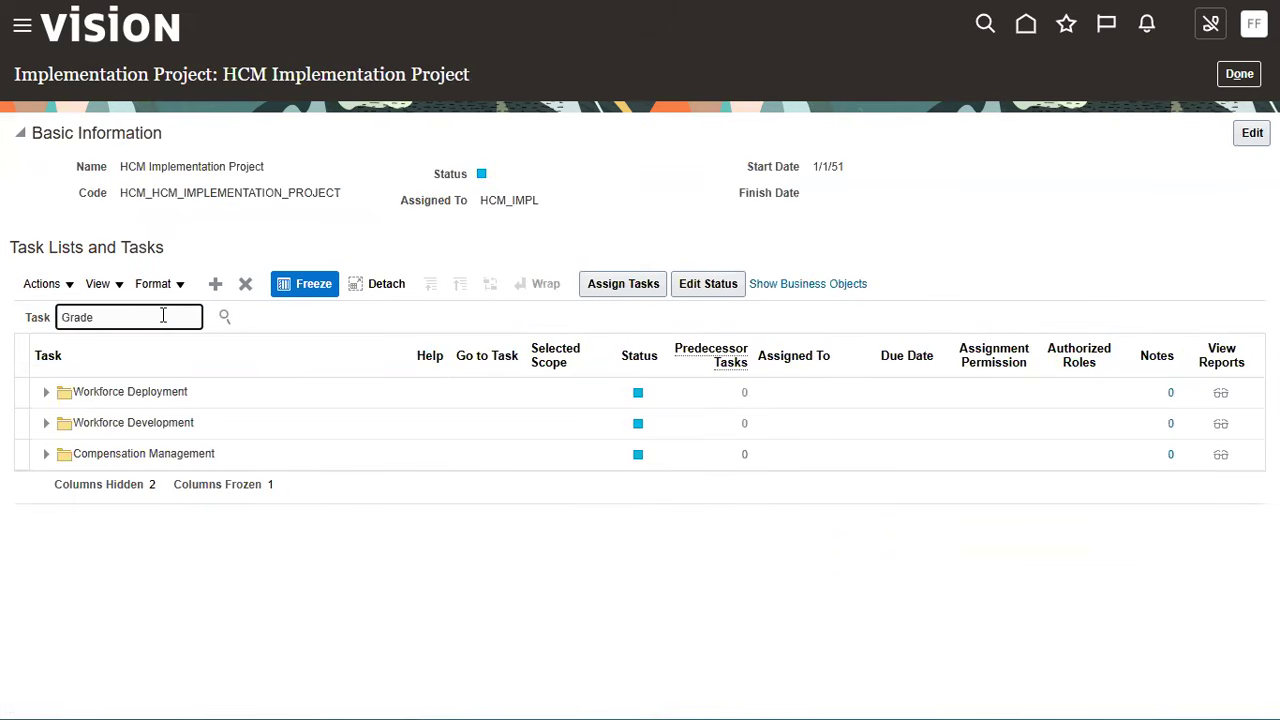
key(Return)
click(74, 377)
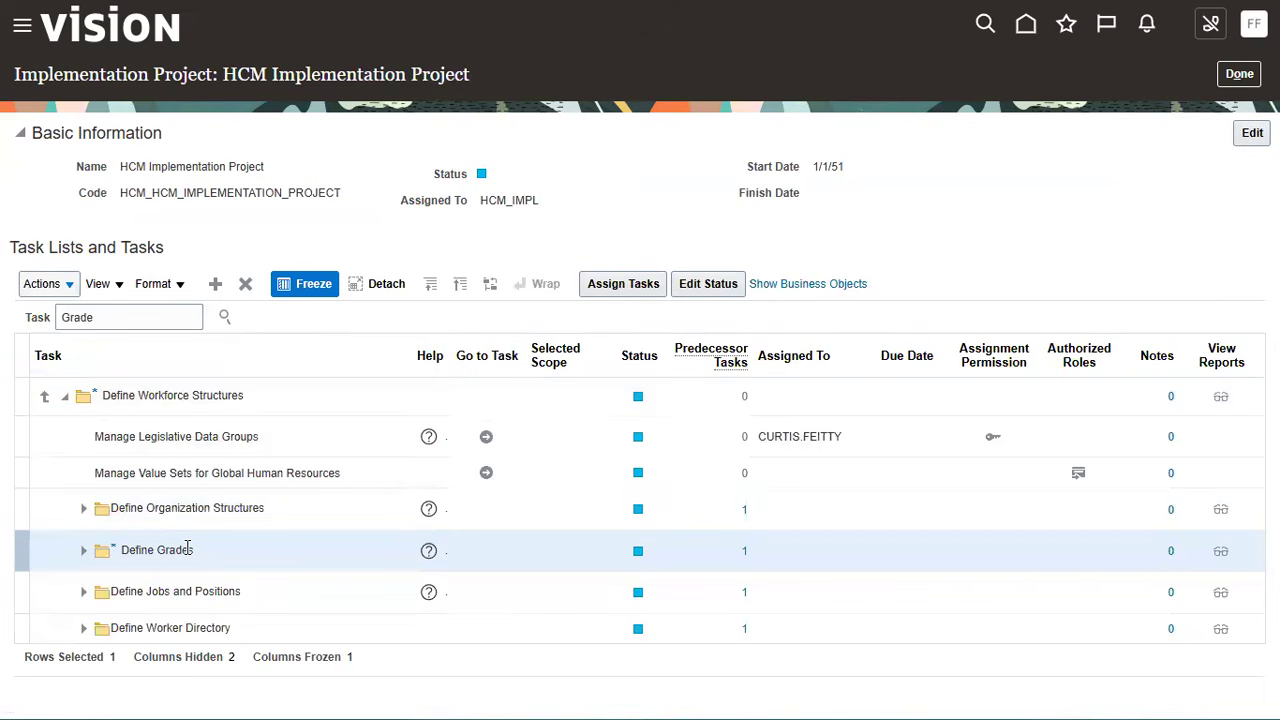
click(84, 550)
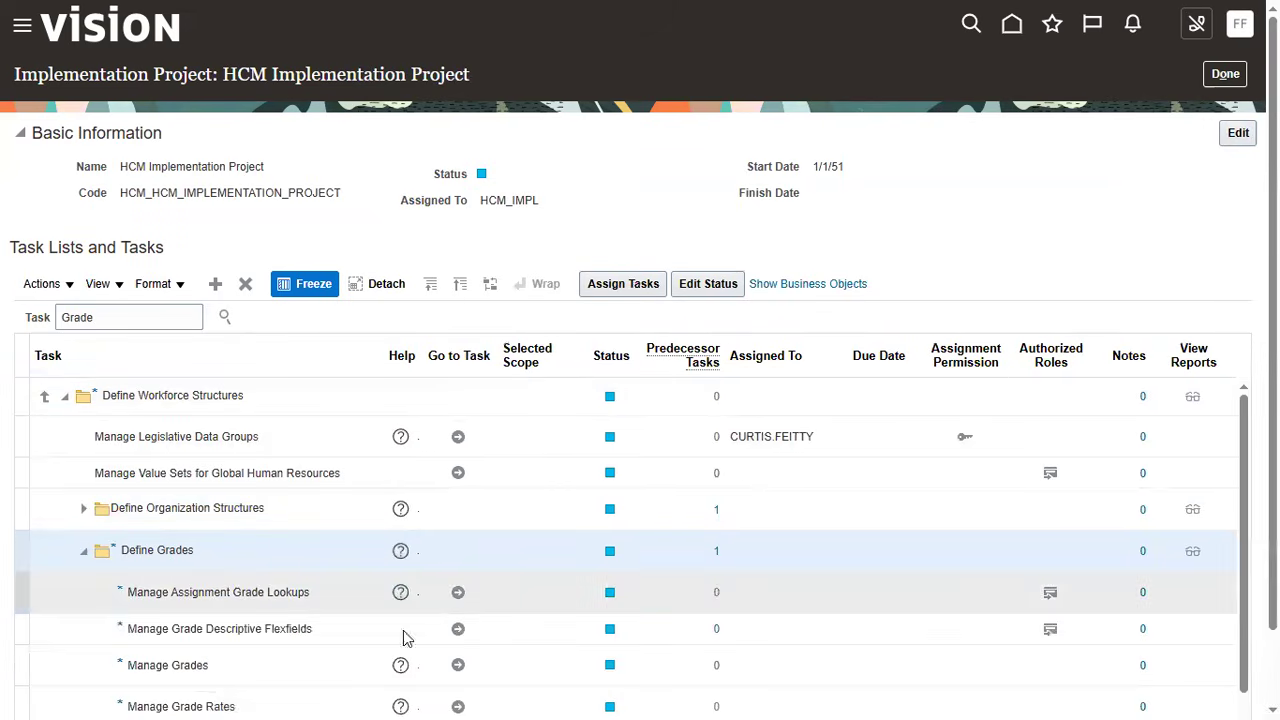
click(298, 662)
click(463, 668)
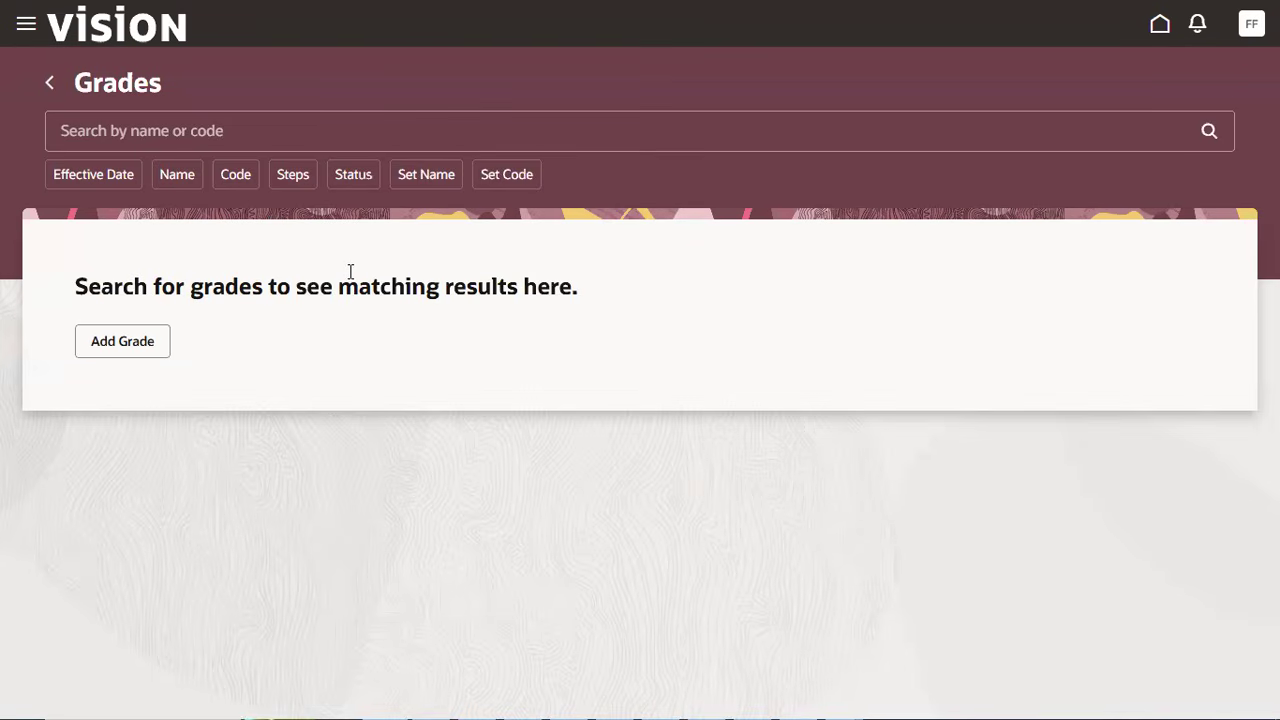
Step: Switch to Chrome and change the Google search to "Oracle Fusion Cloud HCM How to Disable redwood for grades"
mouse_move(406, 9)
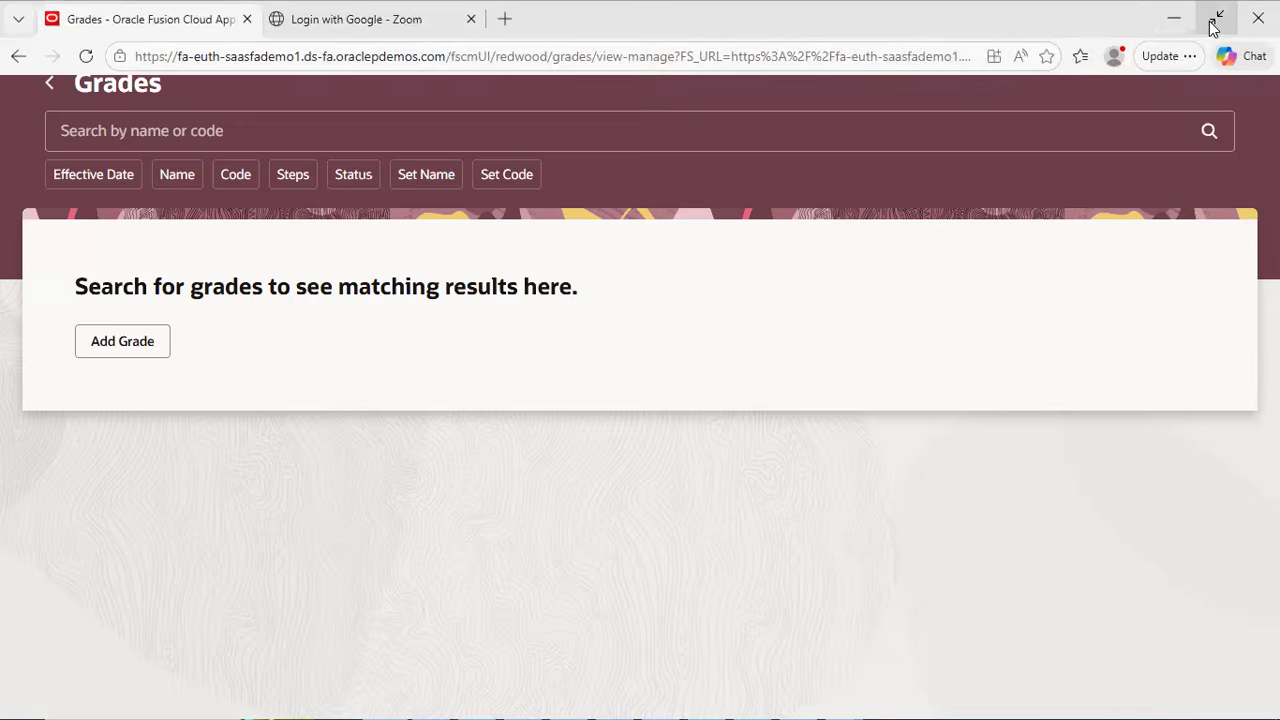
click(1212, 27)
click(455, 20)
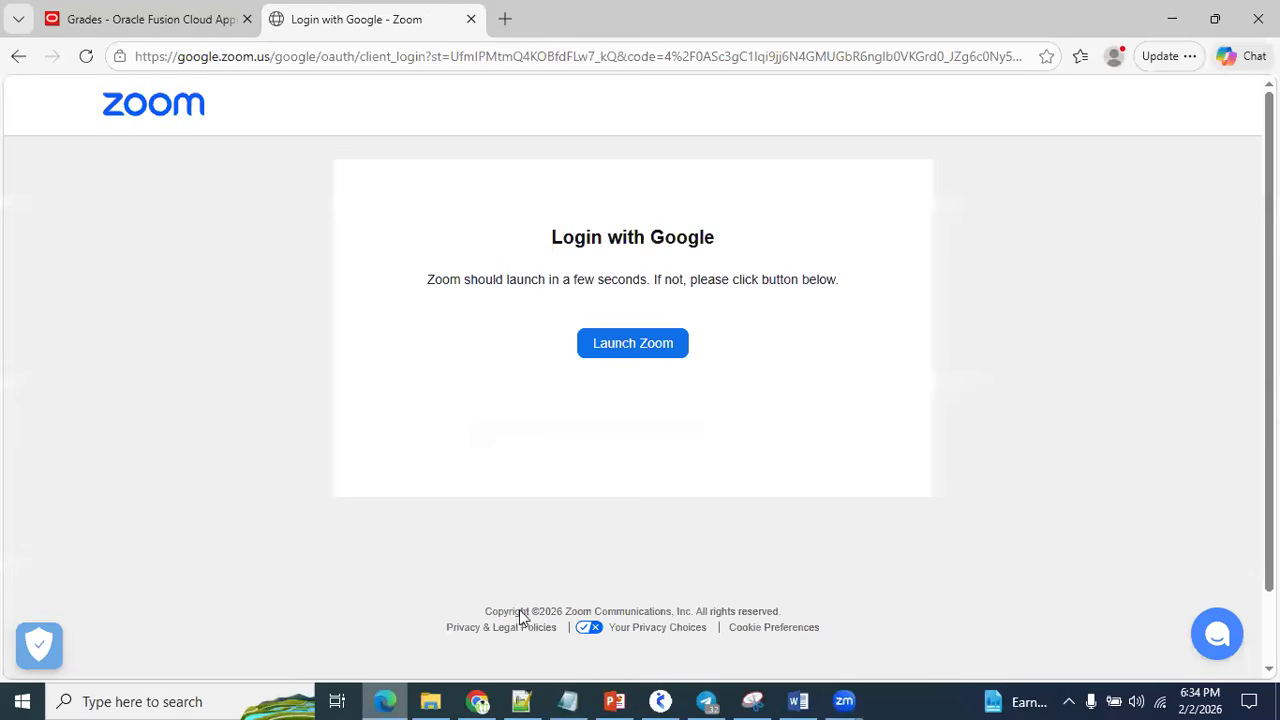
click(478, 701)
click(474, 128)
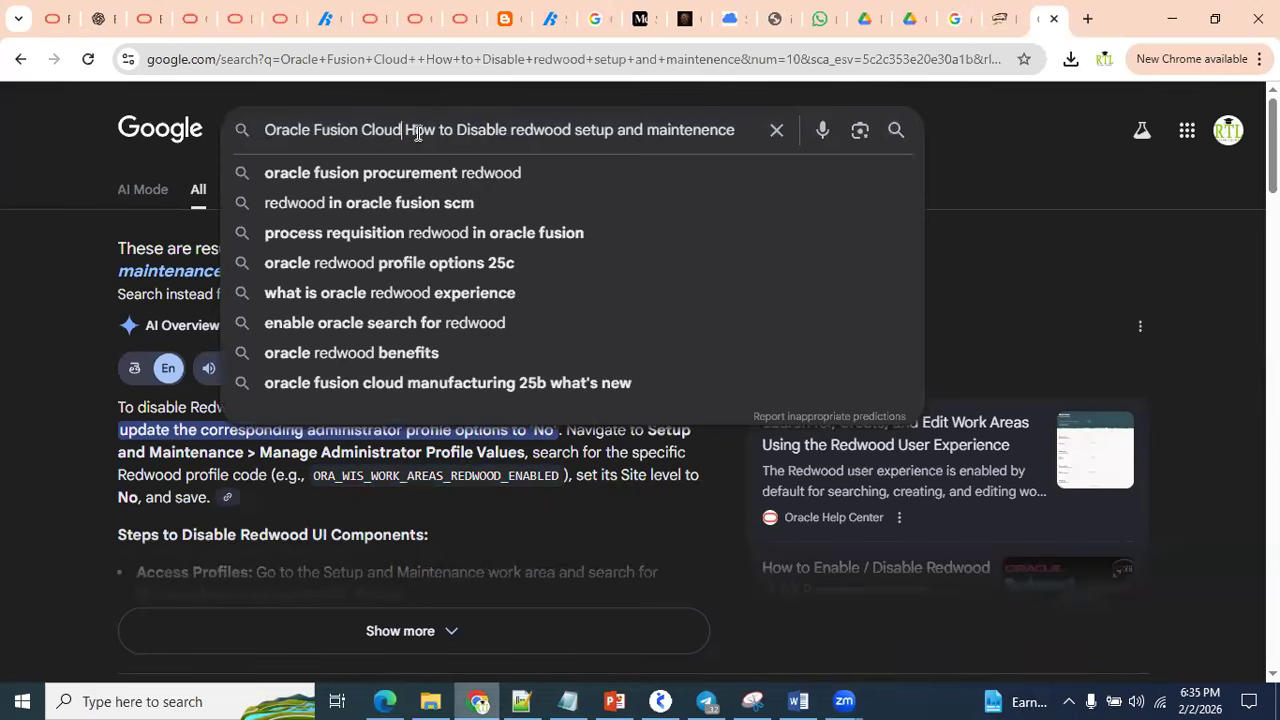
text(HCM)
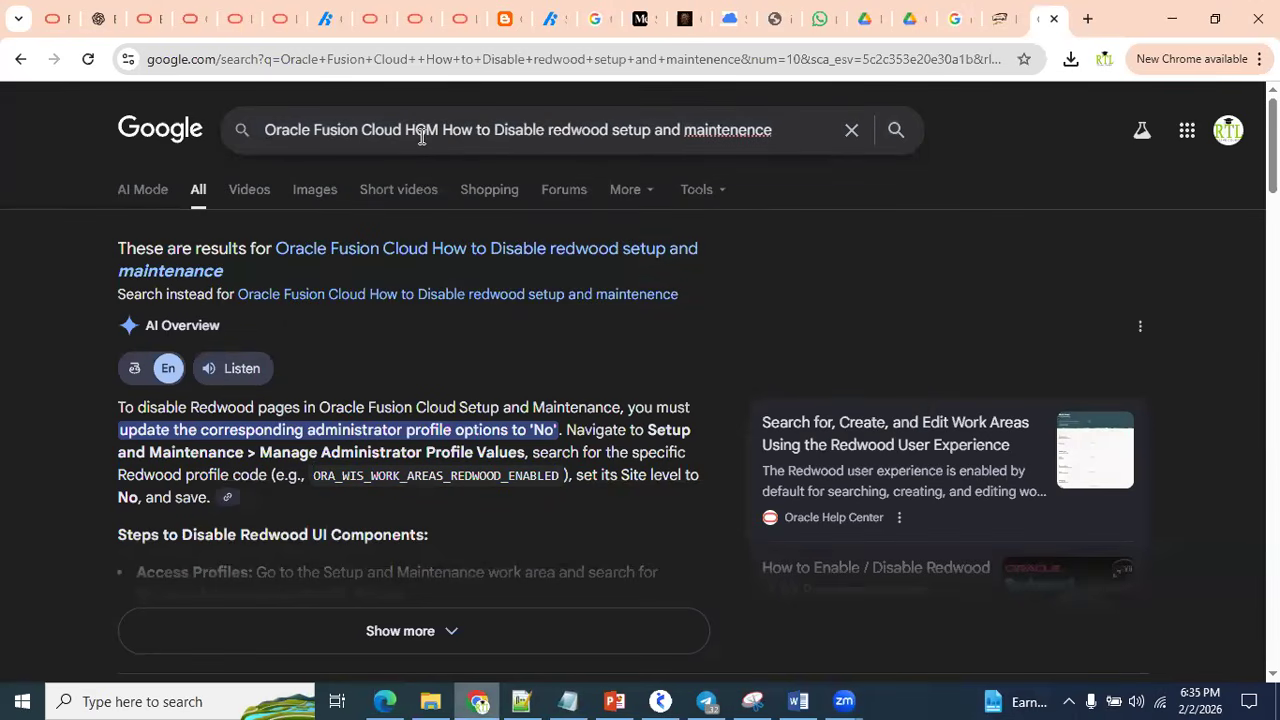
drag(612, 129, 783, 140)
text(for grades)
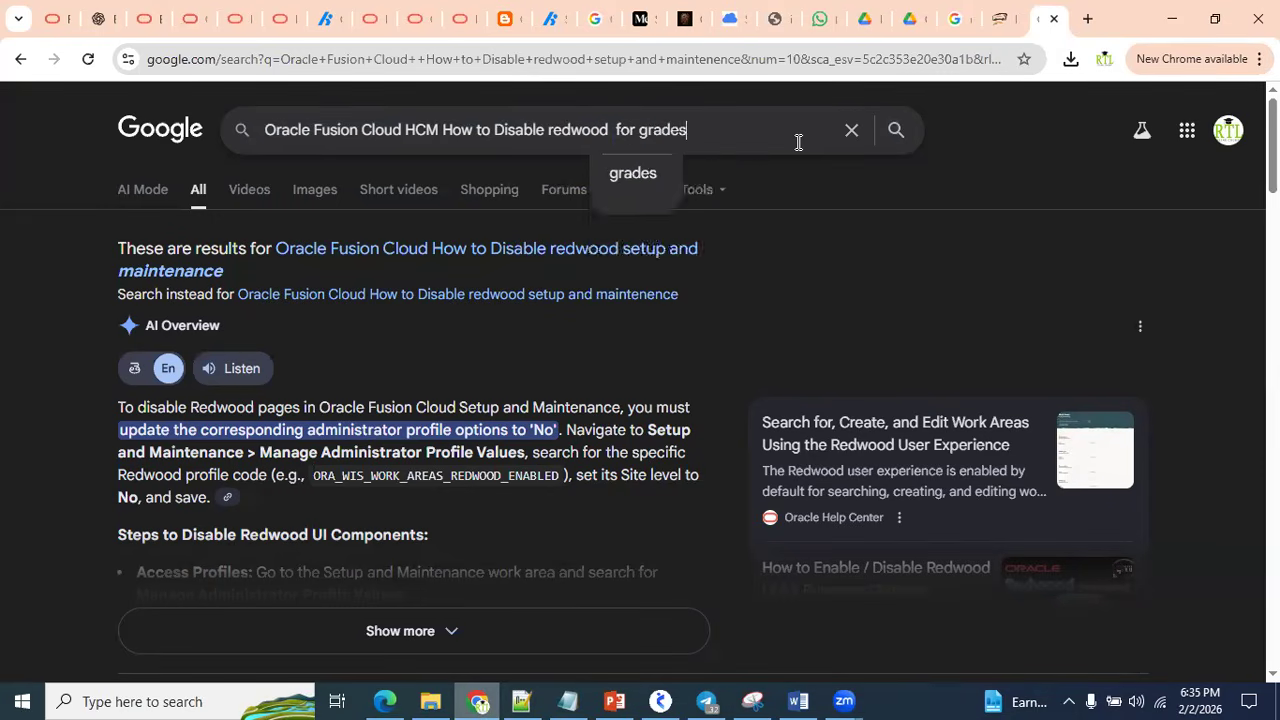
key(Return)
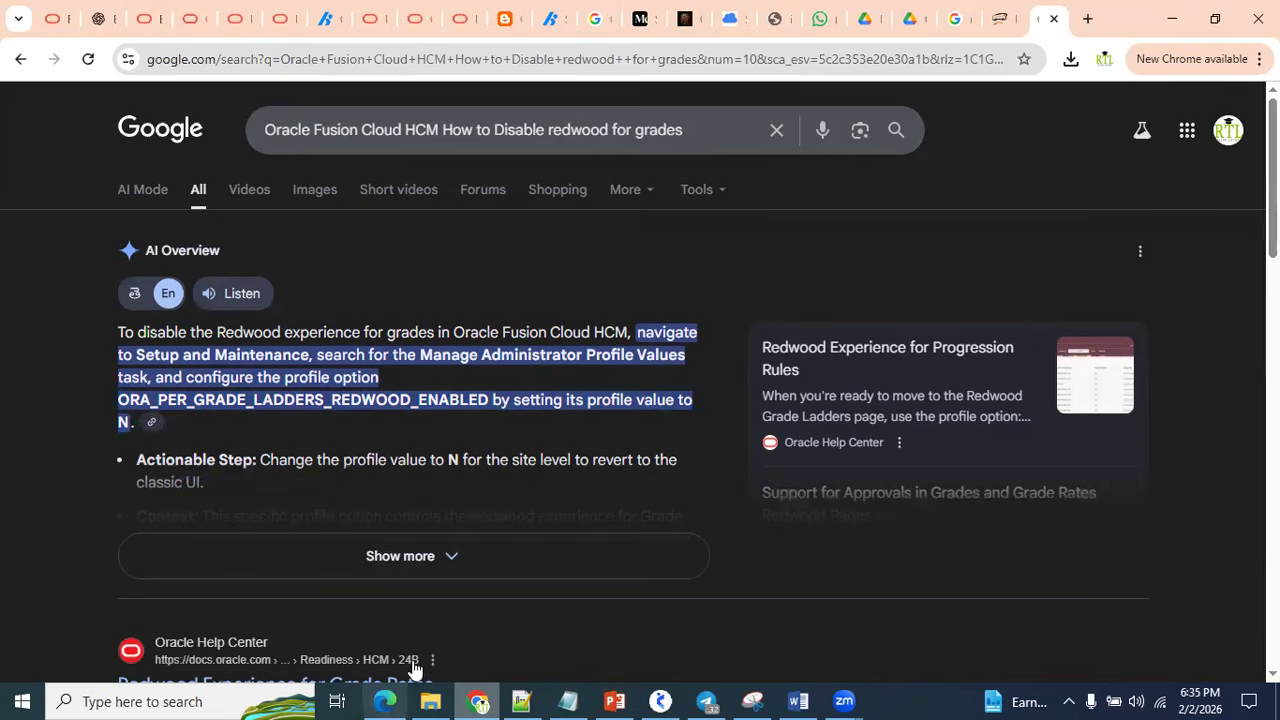
Step: Review the full AI overview and open the Oracle Help Center result Redwood Experience for Grade Rates
click(437, 556)
scroll(403, 455, down, 2)
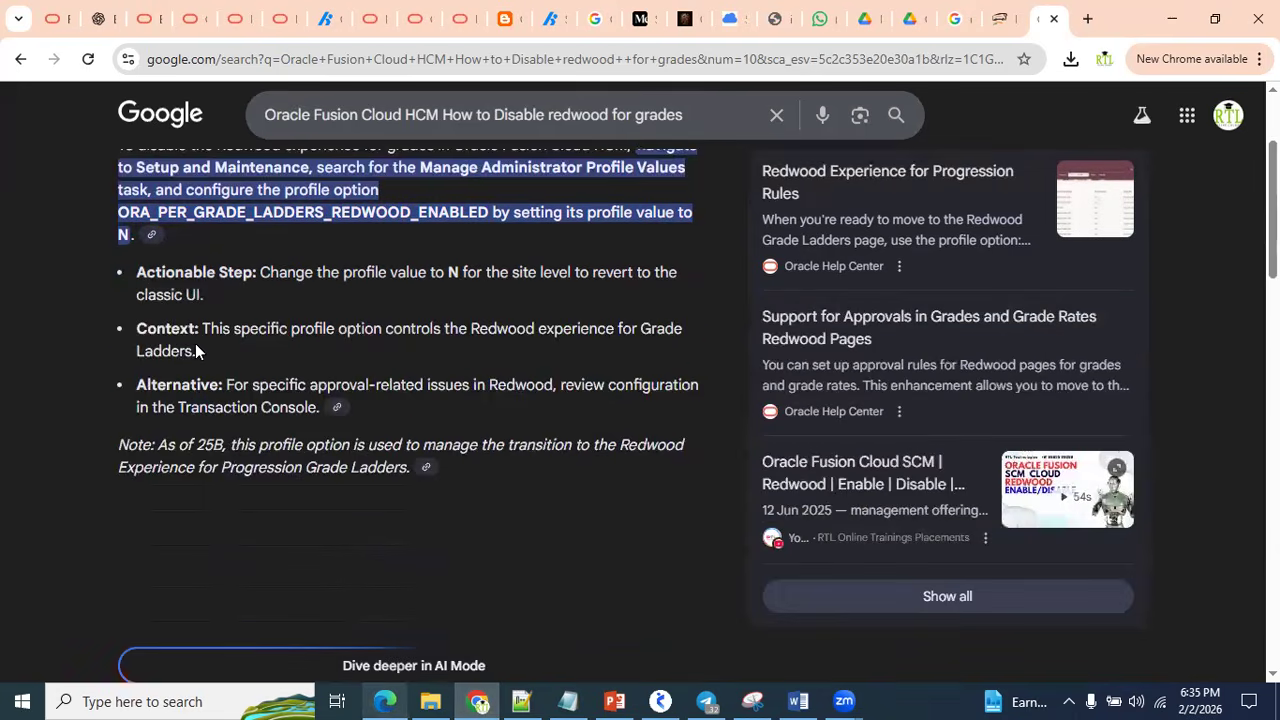
scroll(271, 354, down, 5)
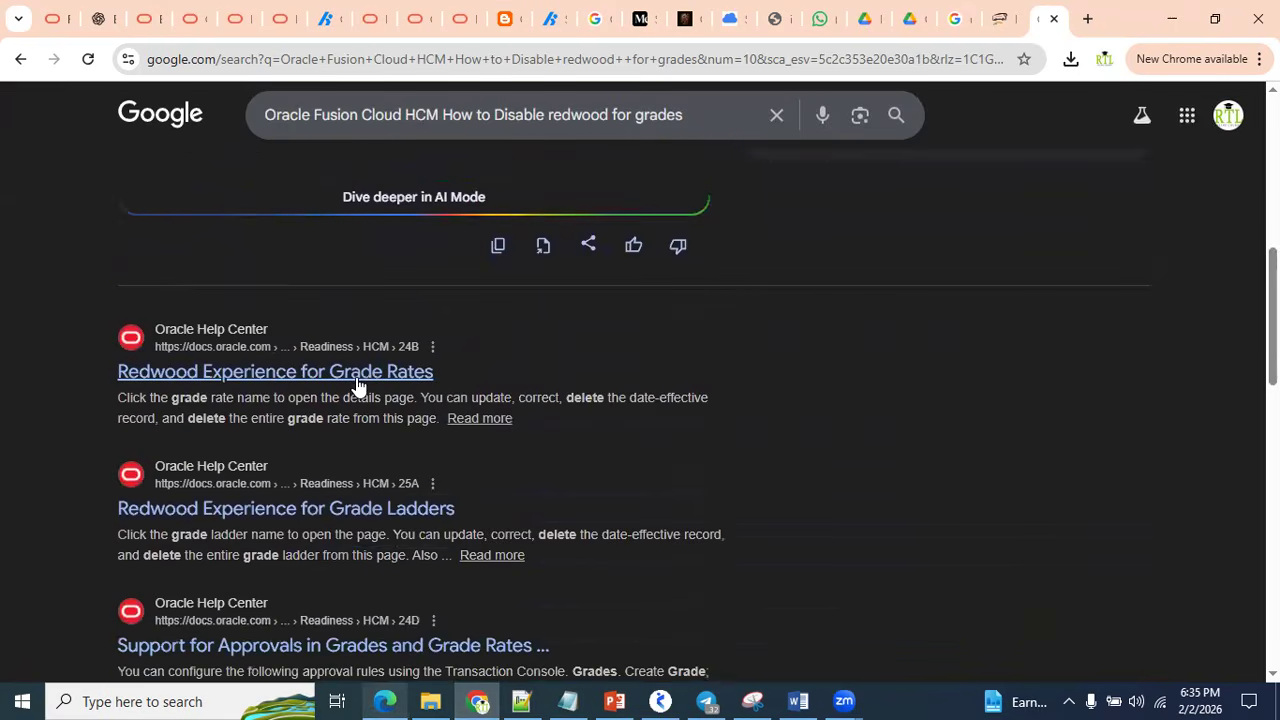
click(360, 380)
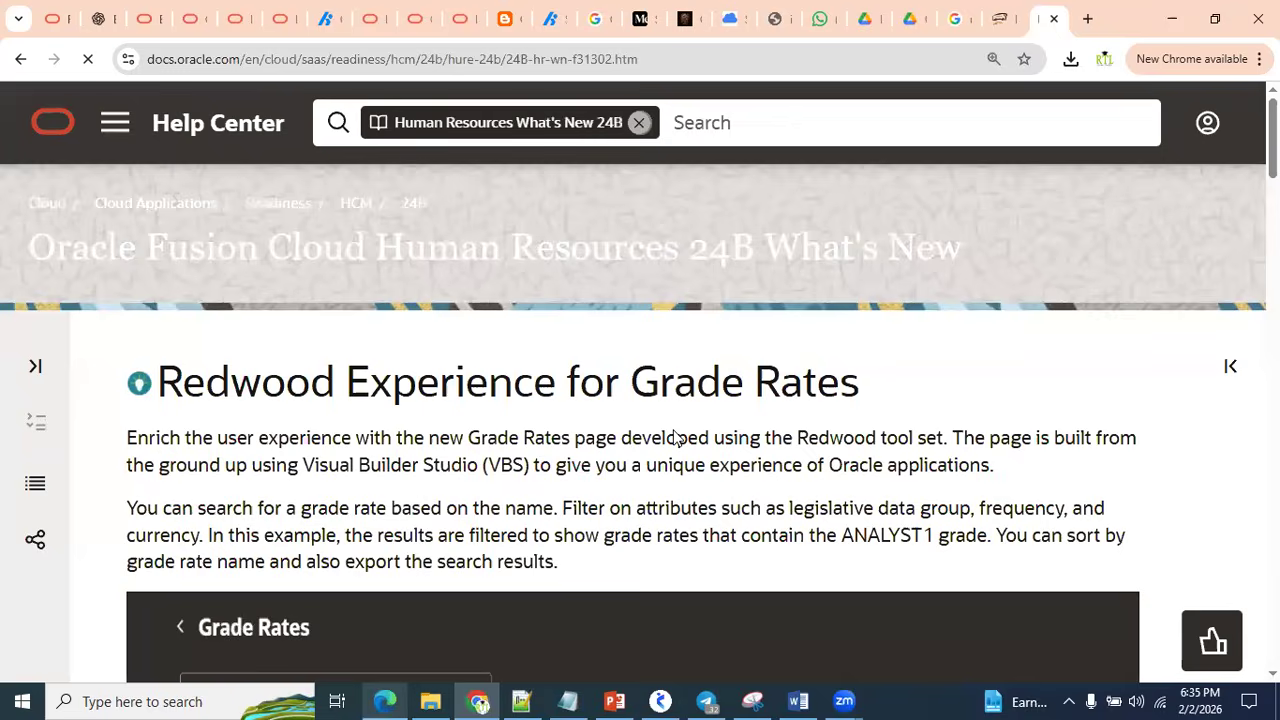
Step: Skim the Grade Rates help article and go to its Steps to Enable section
scroll(660, 460, down, 8)
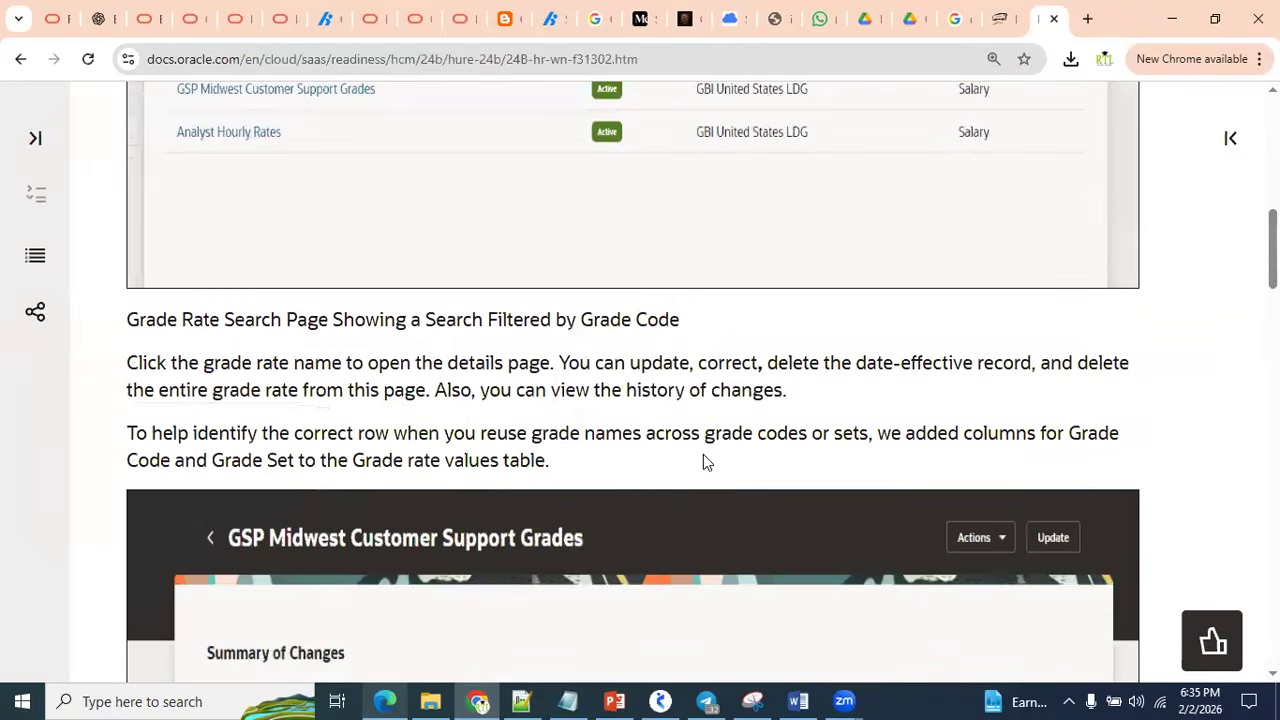
scroll(703, 462, up, 10)
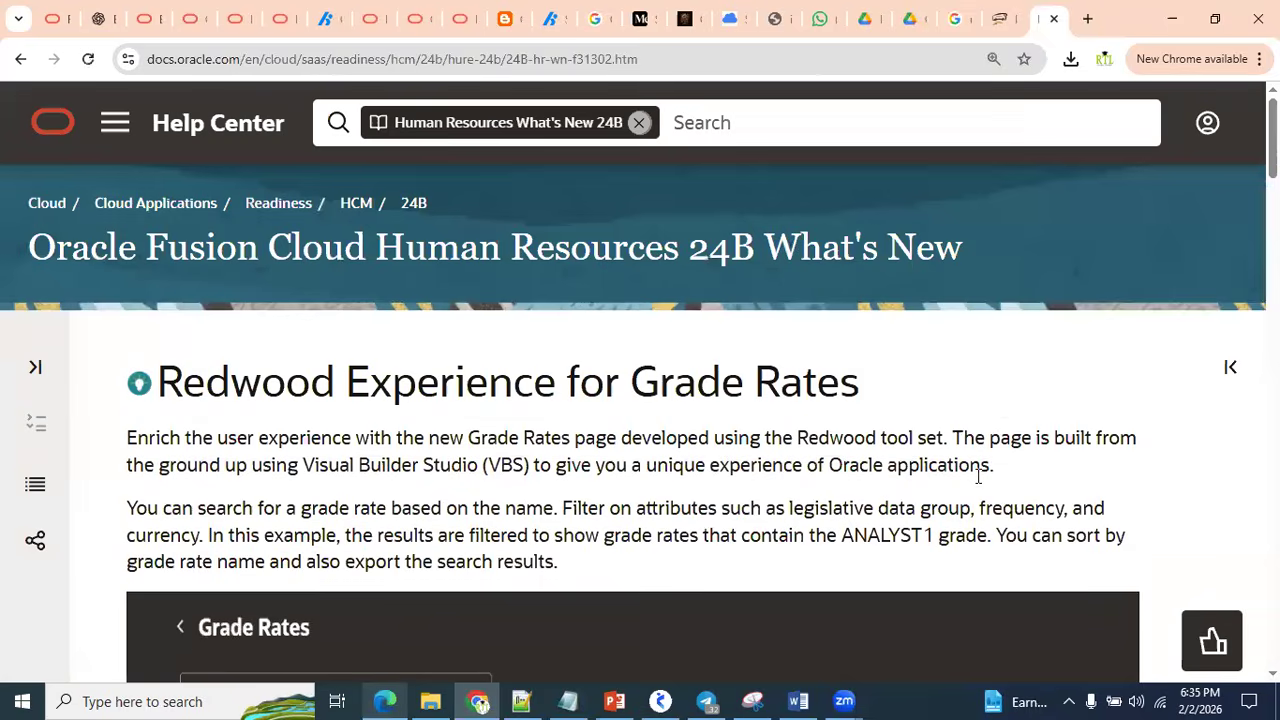
click(1233, 370)
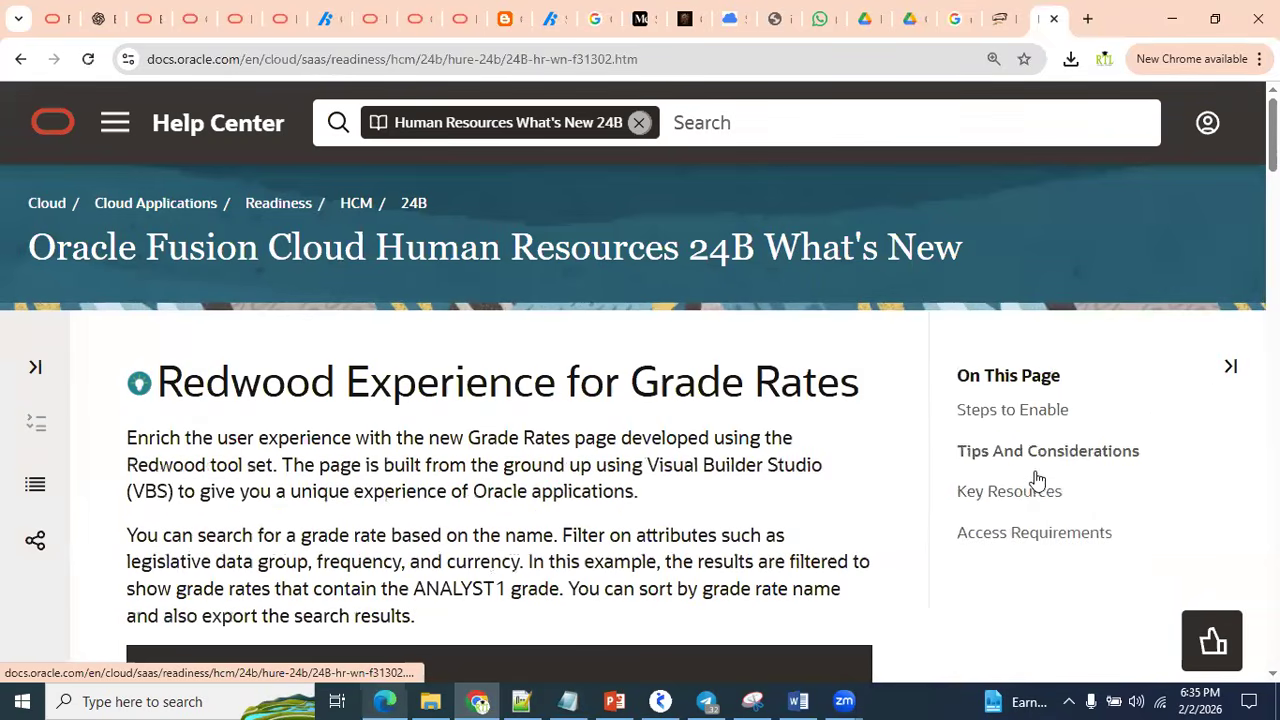
click(1045, 416)
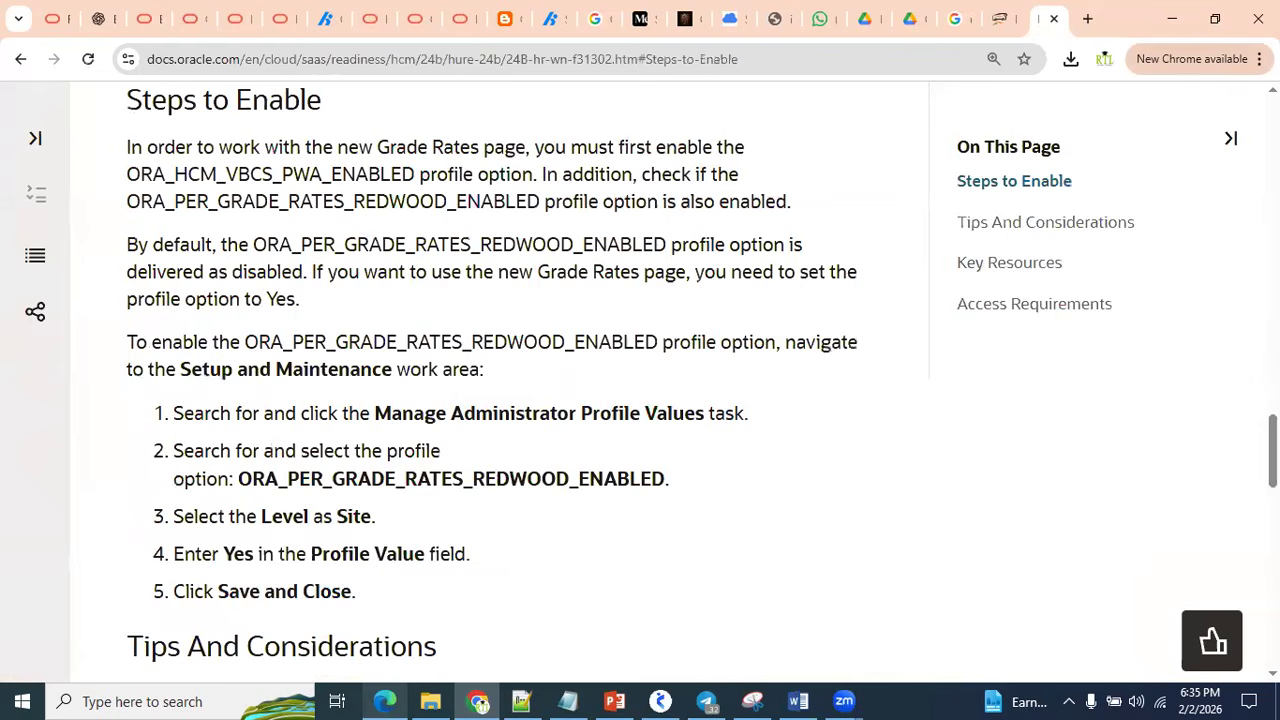
Step: Copy the profile option code ORA_PER_GRADE_RATES_REDWOOD_ENABLED from the enablement steps
click(1259, 59)
click(1136, 522)
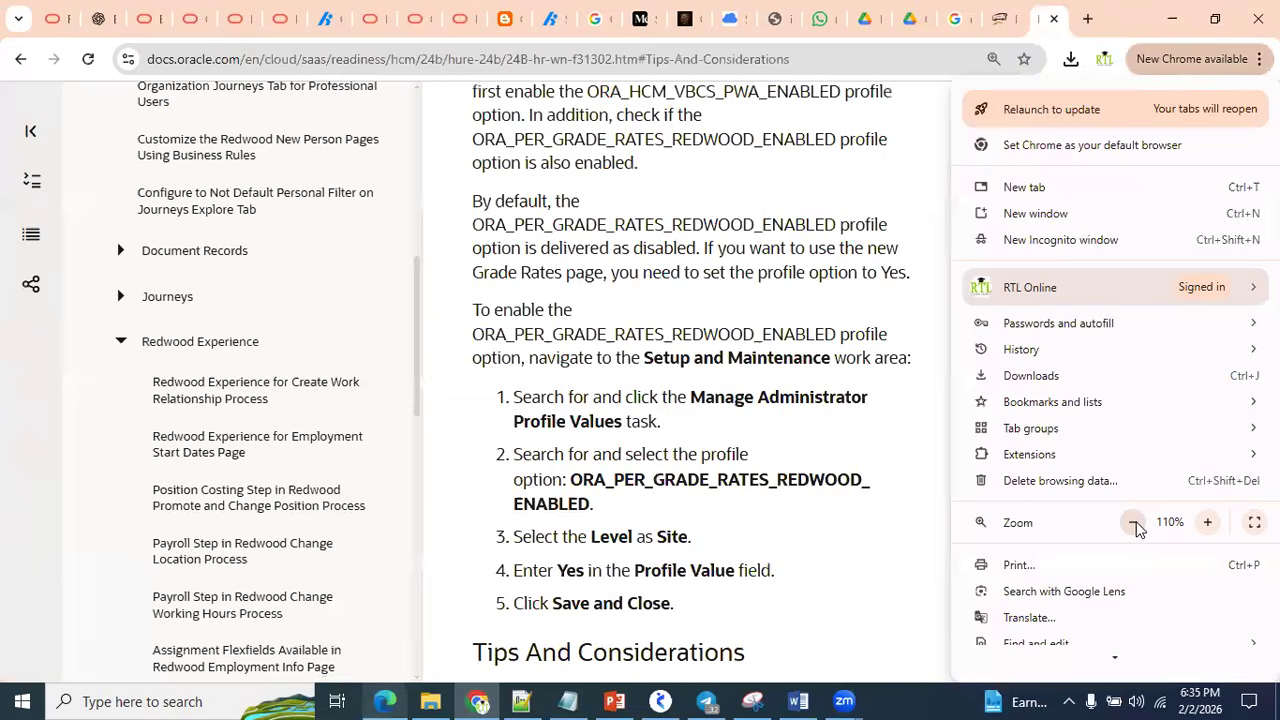
click(517, 300)
drag(522, 292, 637, 292)
click(553, 296)
drag(524, 294, 860, 292)
key(ctrl+c)
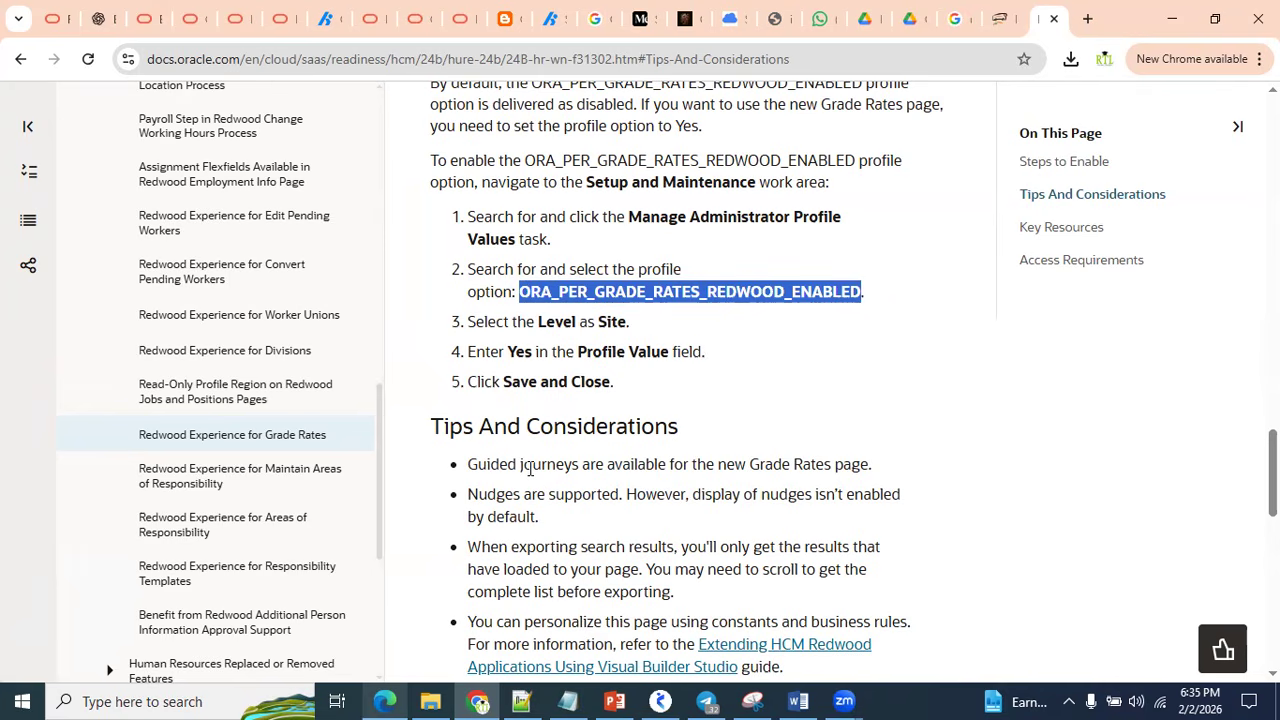
scroll(676, 487, down, 3)
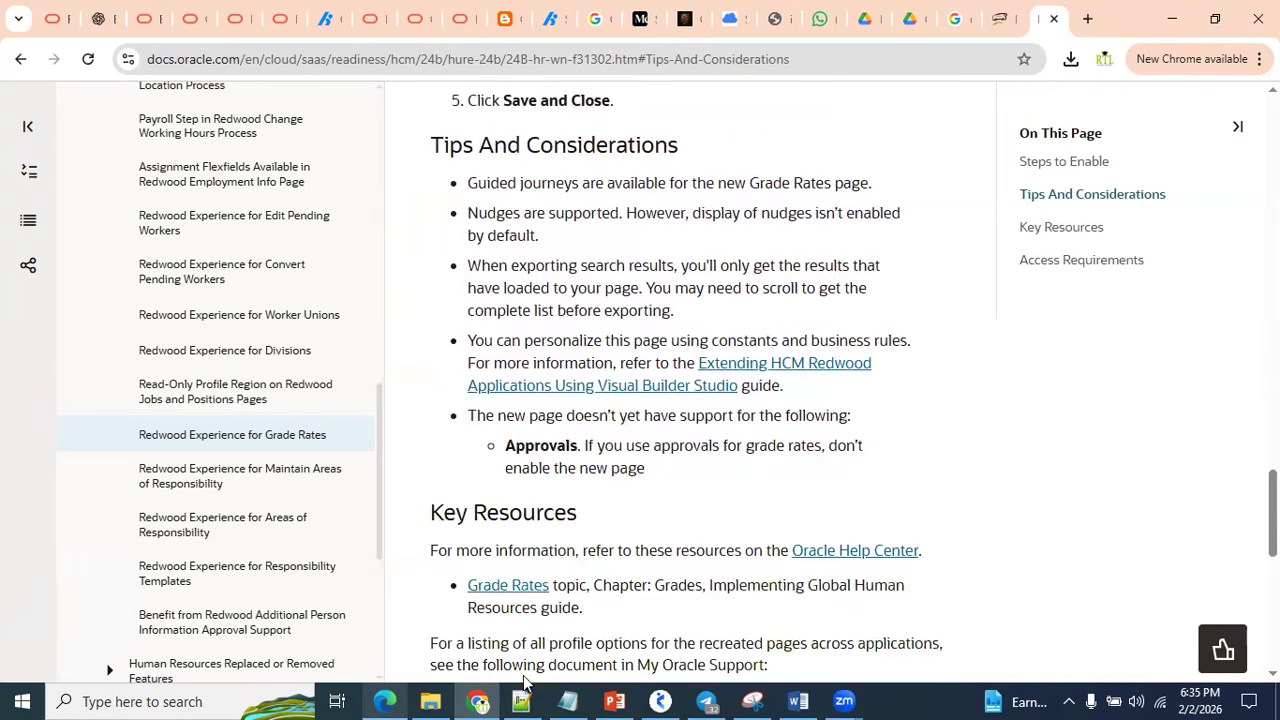
Step: Switch to the Oracle Fusion session in Edge, leave the Redwood Grades page and open Setup and Maintenance
click(384, 701)
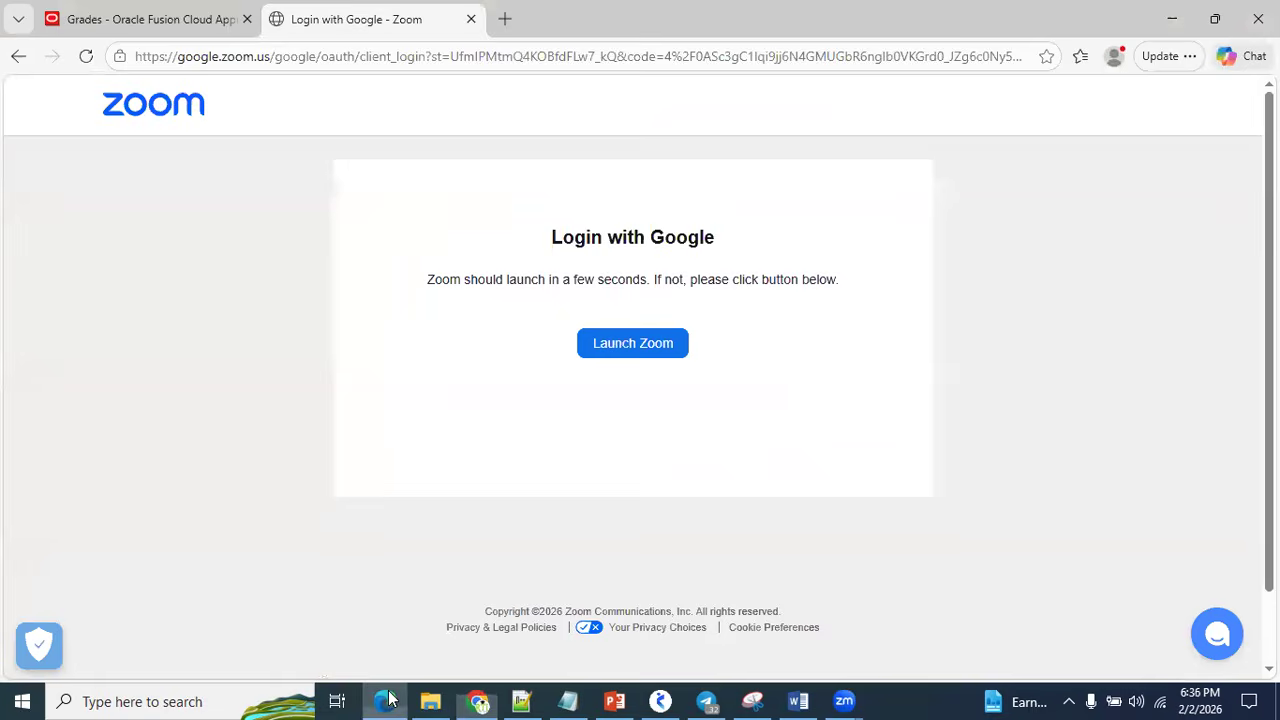
click(195, 28)
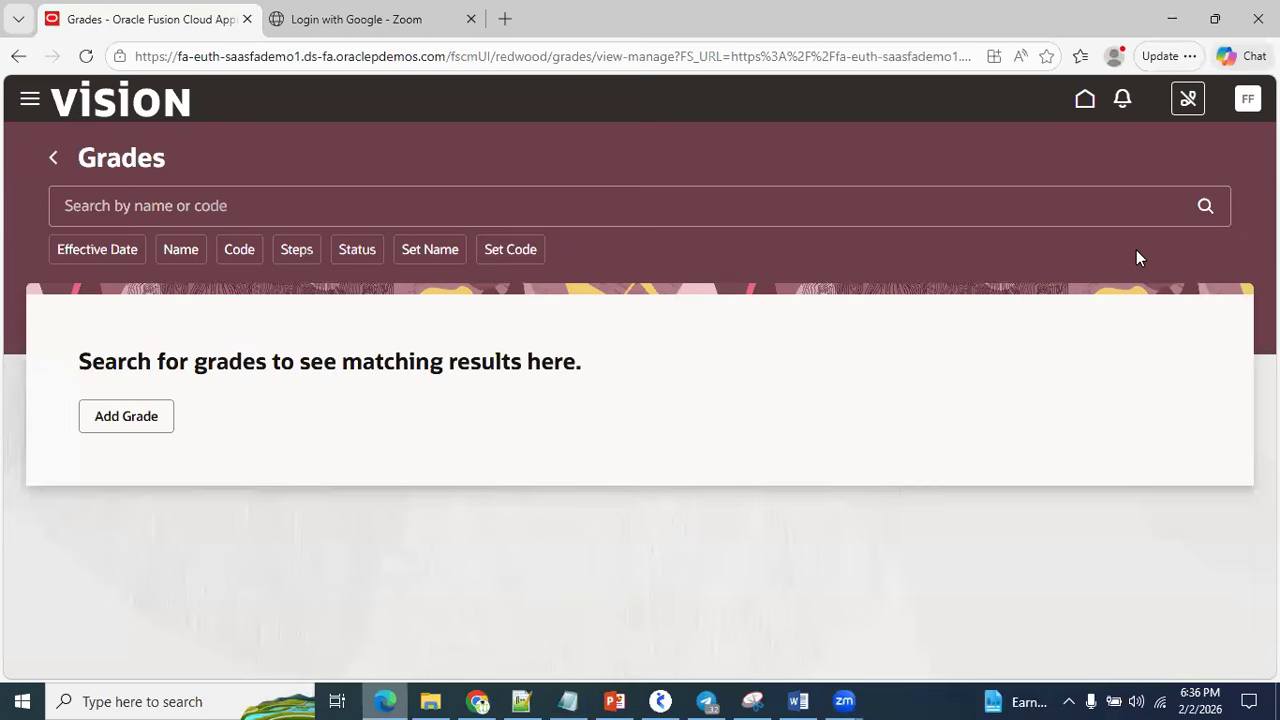
click(48, 158)
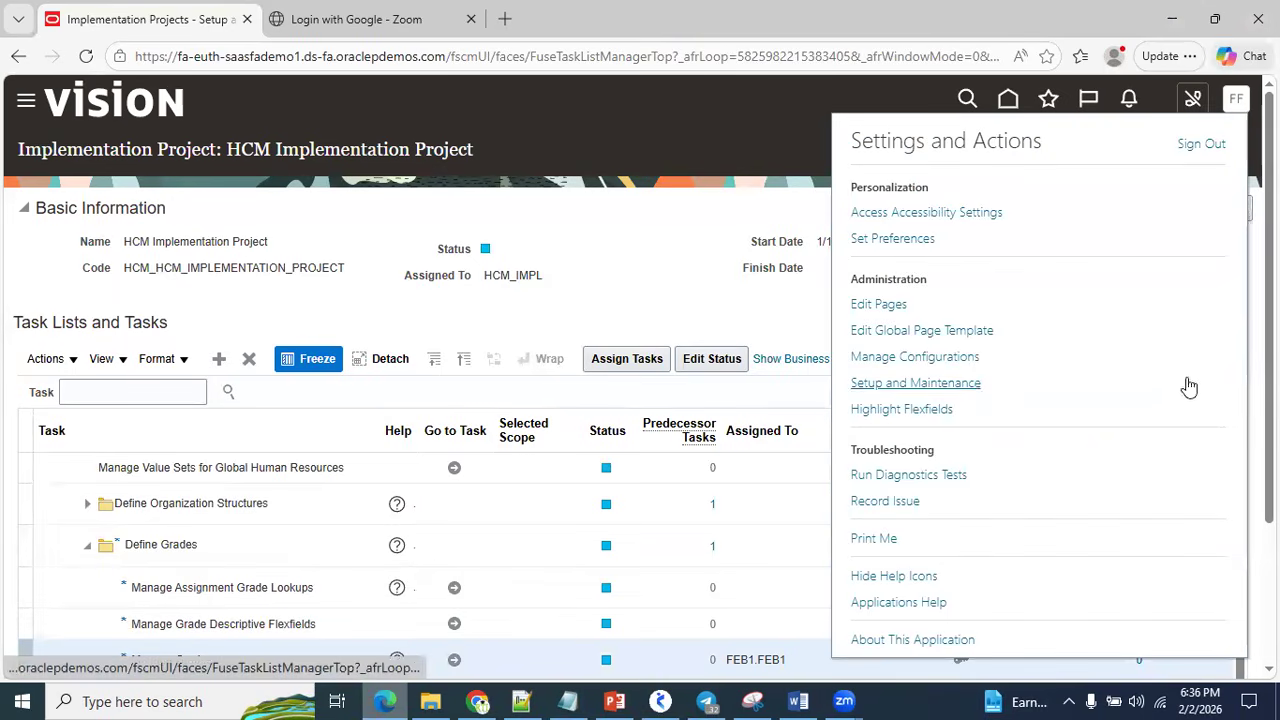
click(683, 267)
click(1220, 150)
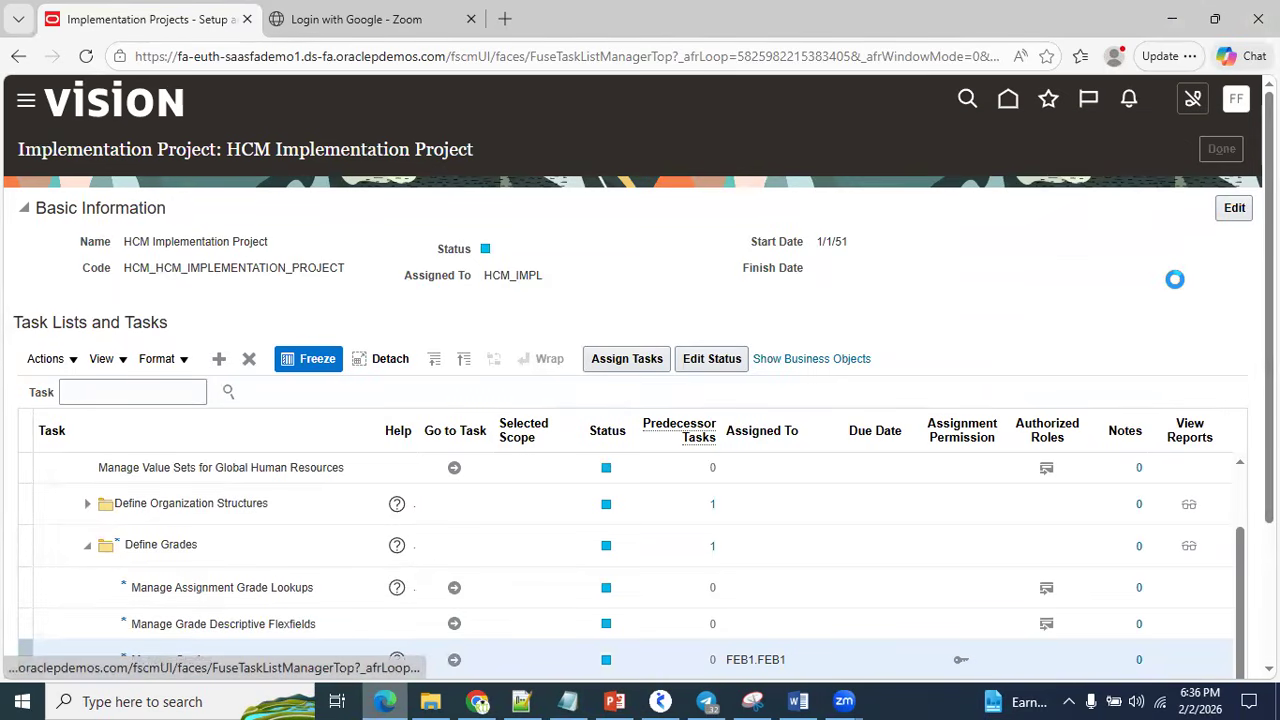
click(1223, 151)
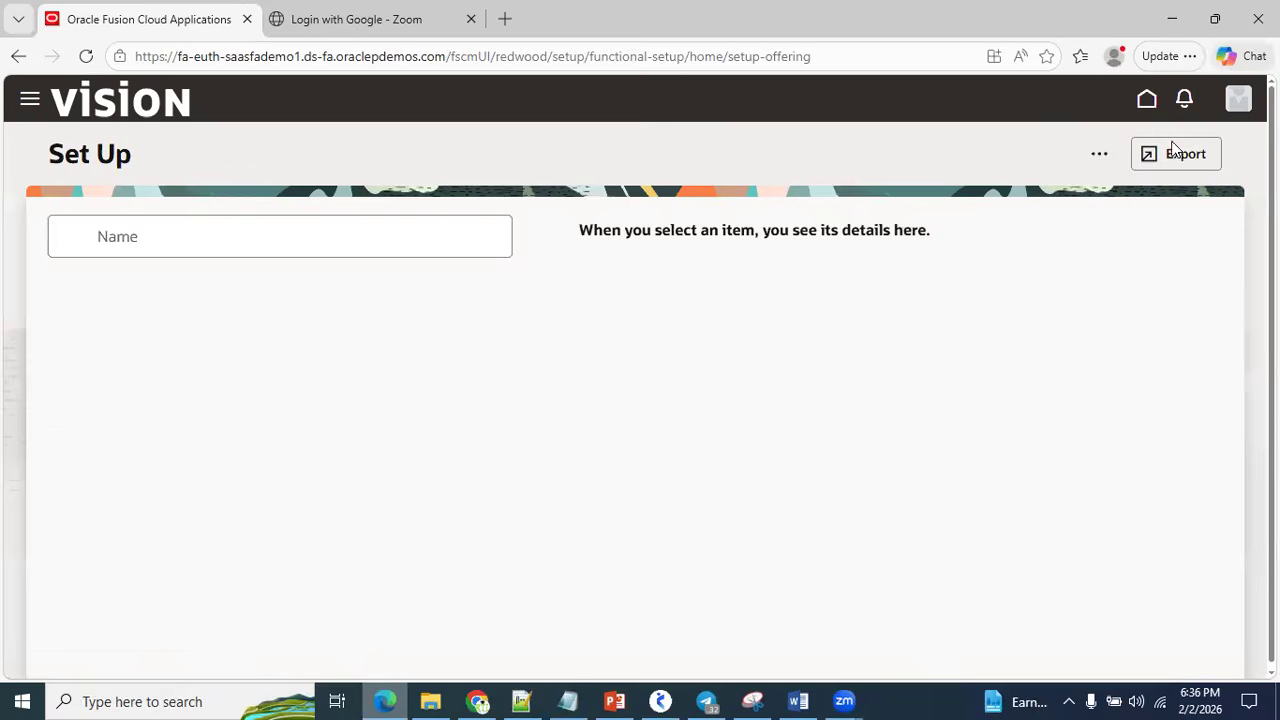
Step: Dismiss the error on the Set Up page and open Additional Setup Tasks
click(1124, 156)
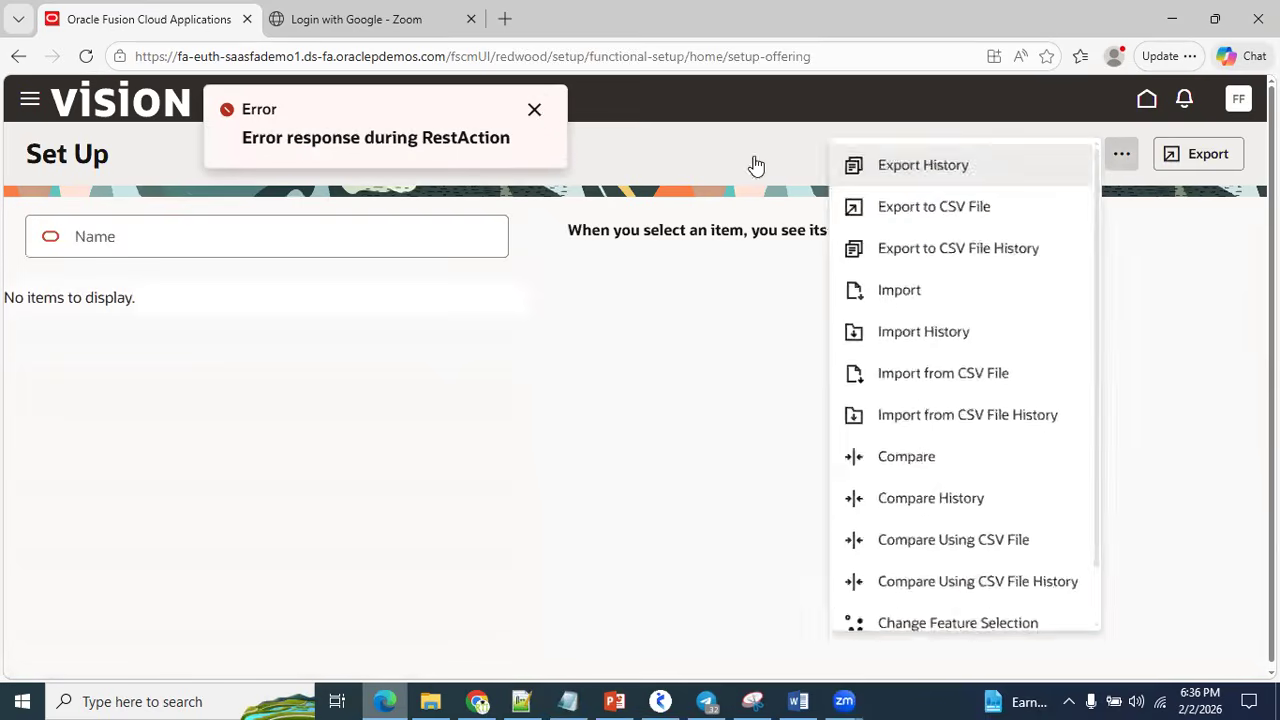
click(534, 111)
click(1130, 157)
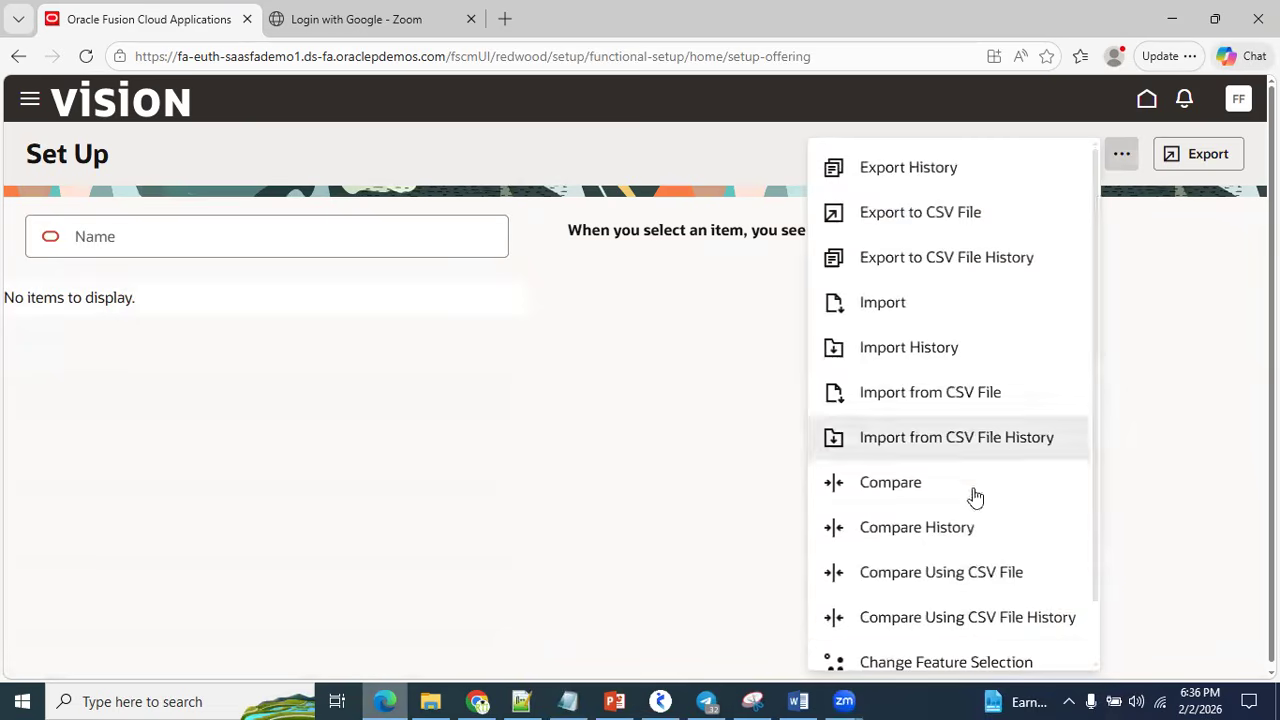
scroll(951, 655, down, 1)
scroll(968, 643, down, 1)
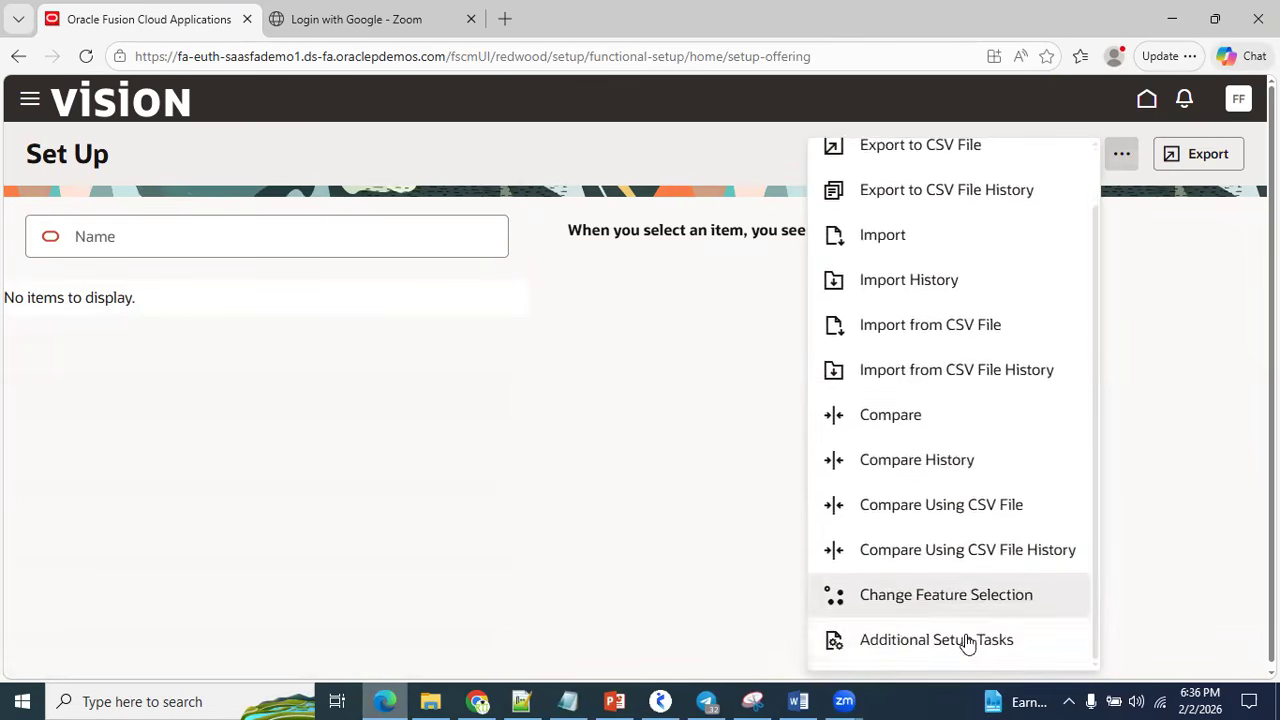
click(966, 645)
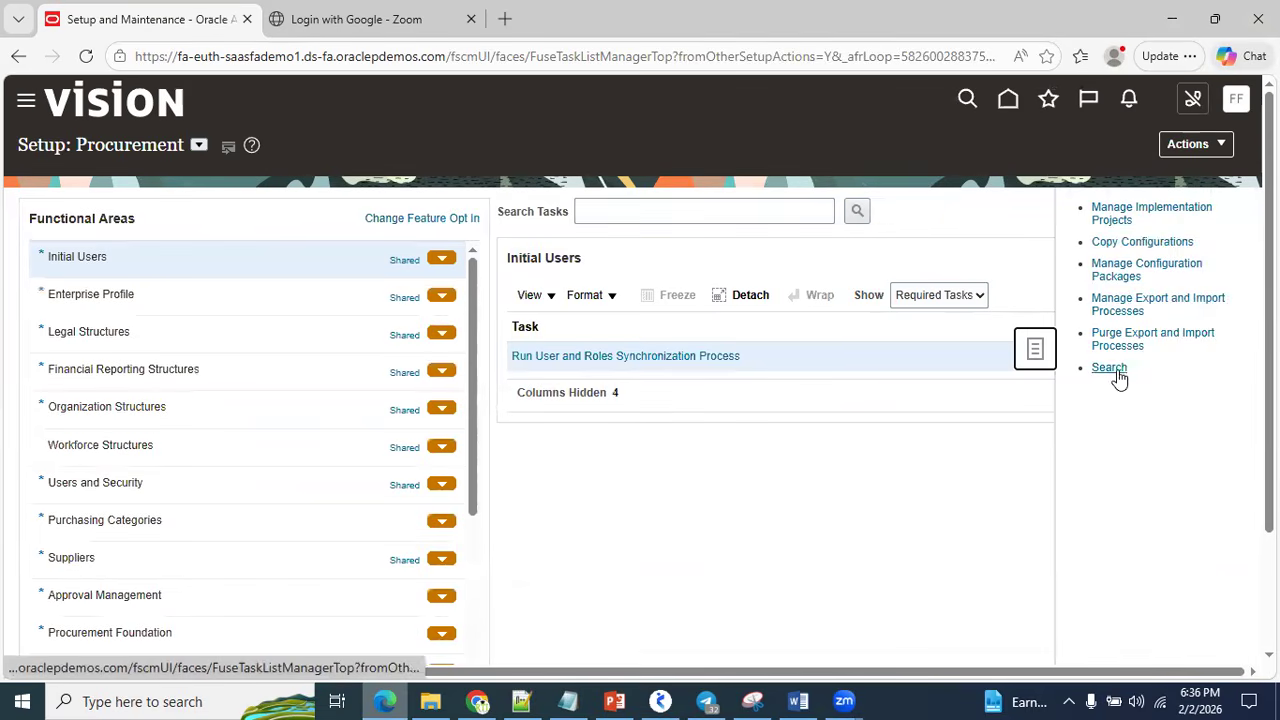
Step: Search the setup tasks for "admin%profile%" and open Manage Administrator Profile Values
click(1116, 370)
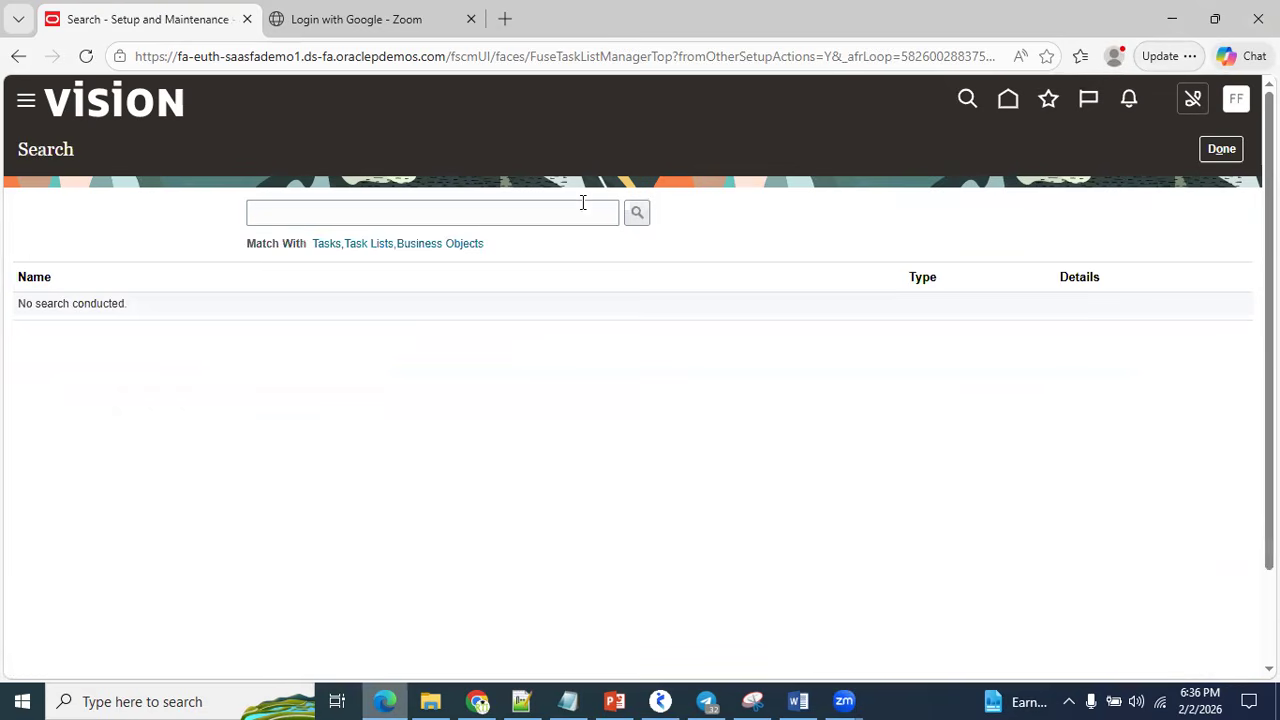
click(556, 213)
click(471, 271)
click(638, 214)
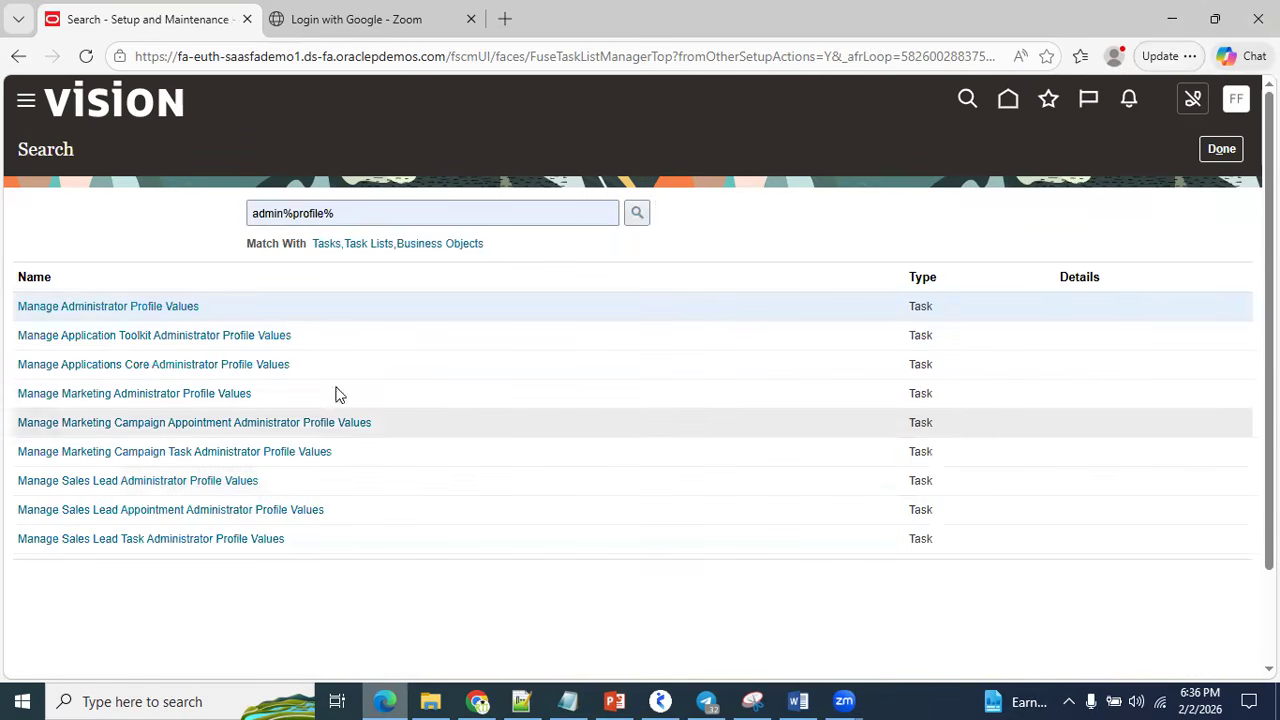
click(130, 308)
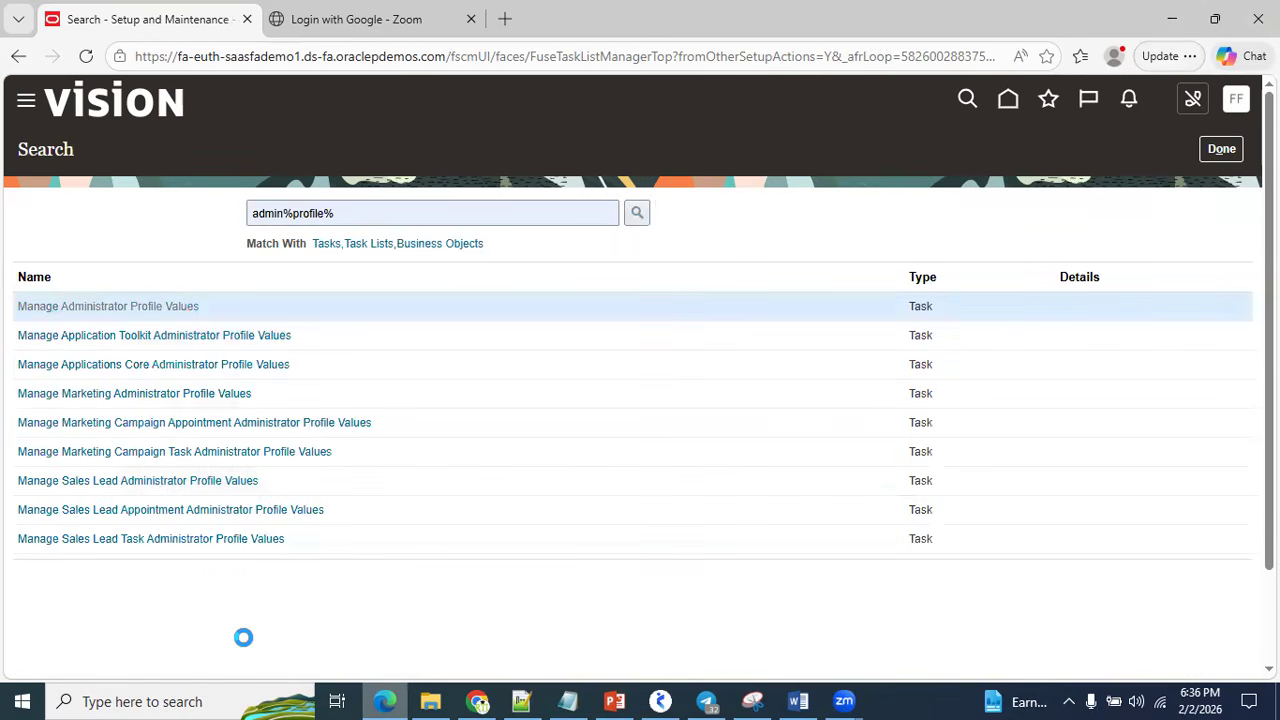
Step: Search the profile options for the copied code ORA_PER_GRADE_RATES_REDWOOD_ENABLED
click(243, 226)
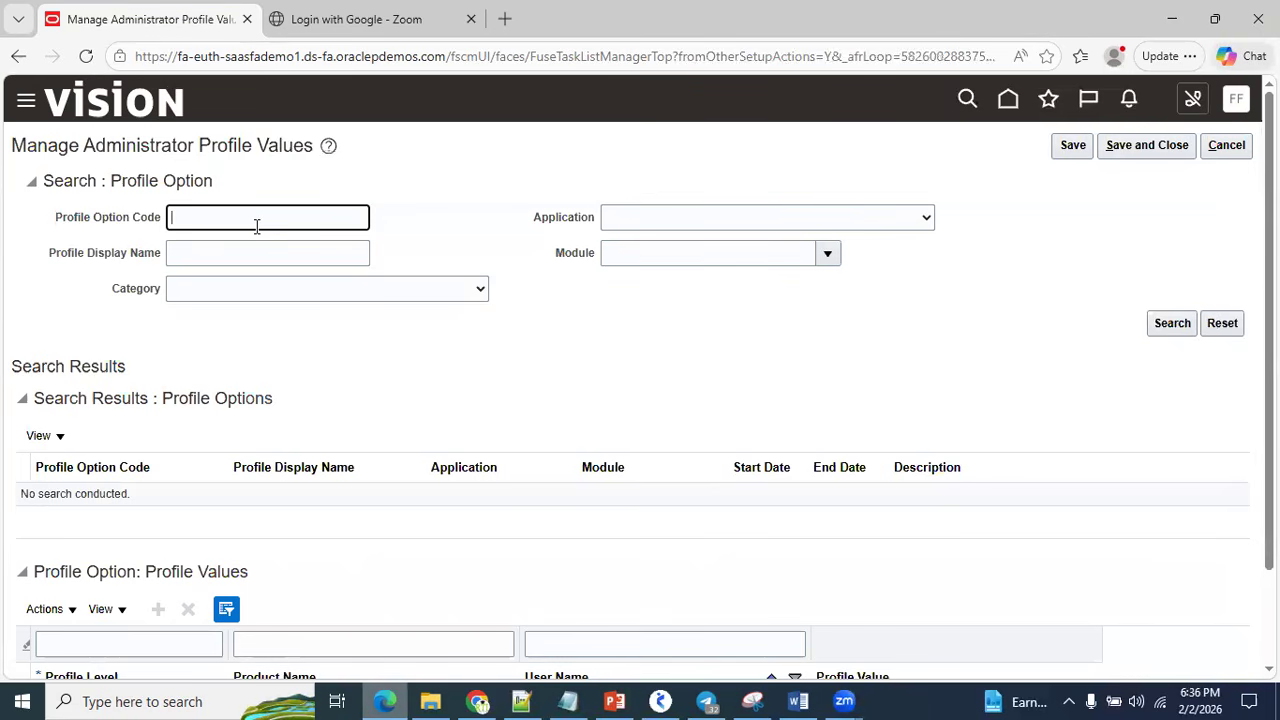
key(ctrl+v)
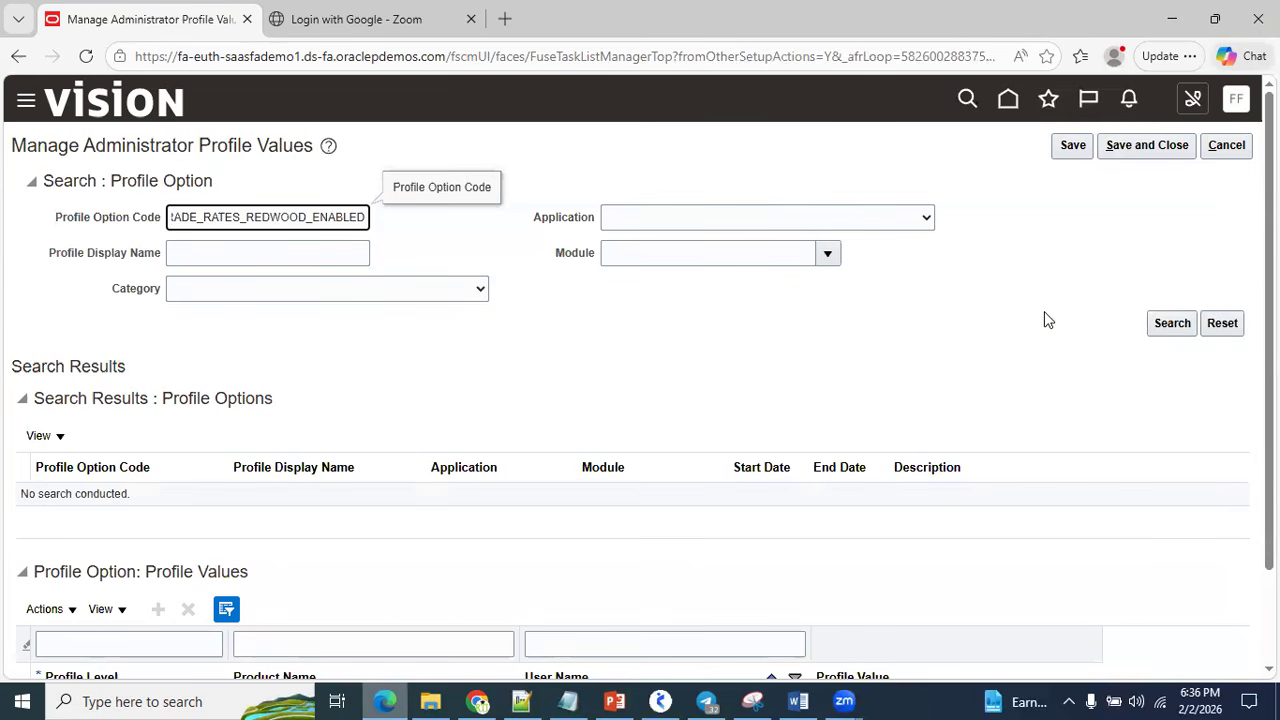
click(1172, 323)
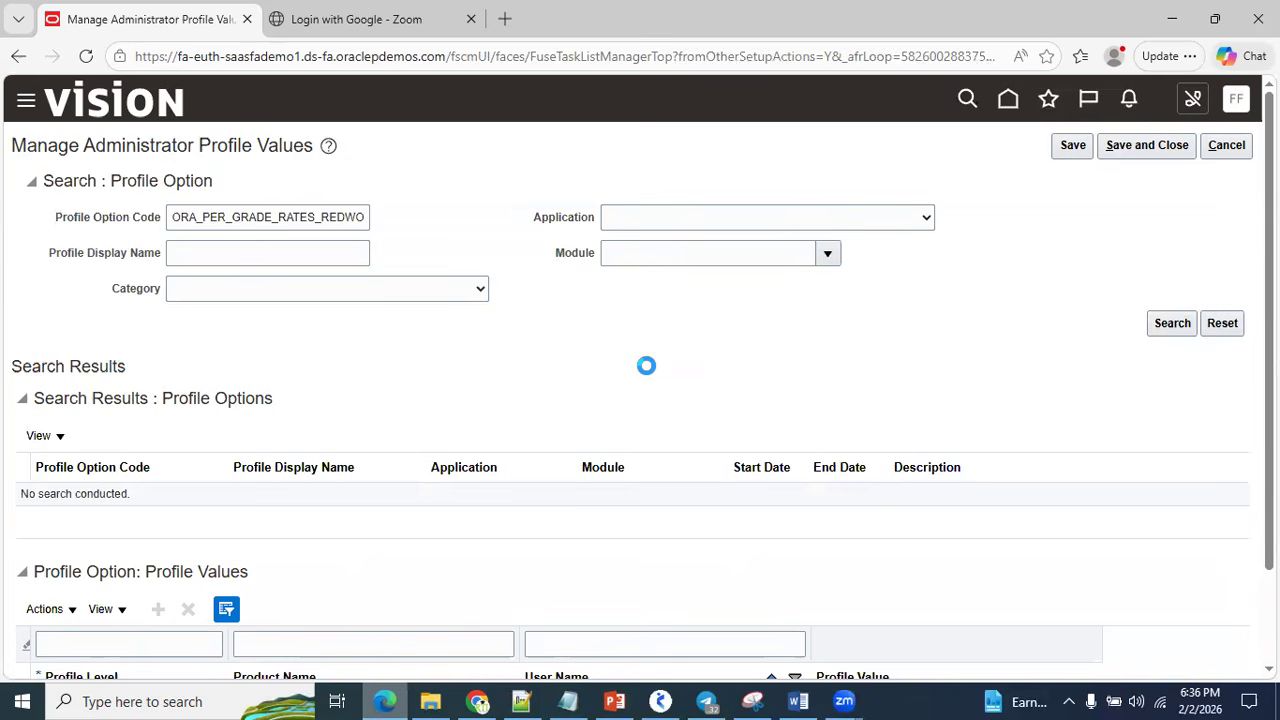
scroll(722, 331, down, 2)
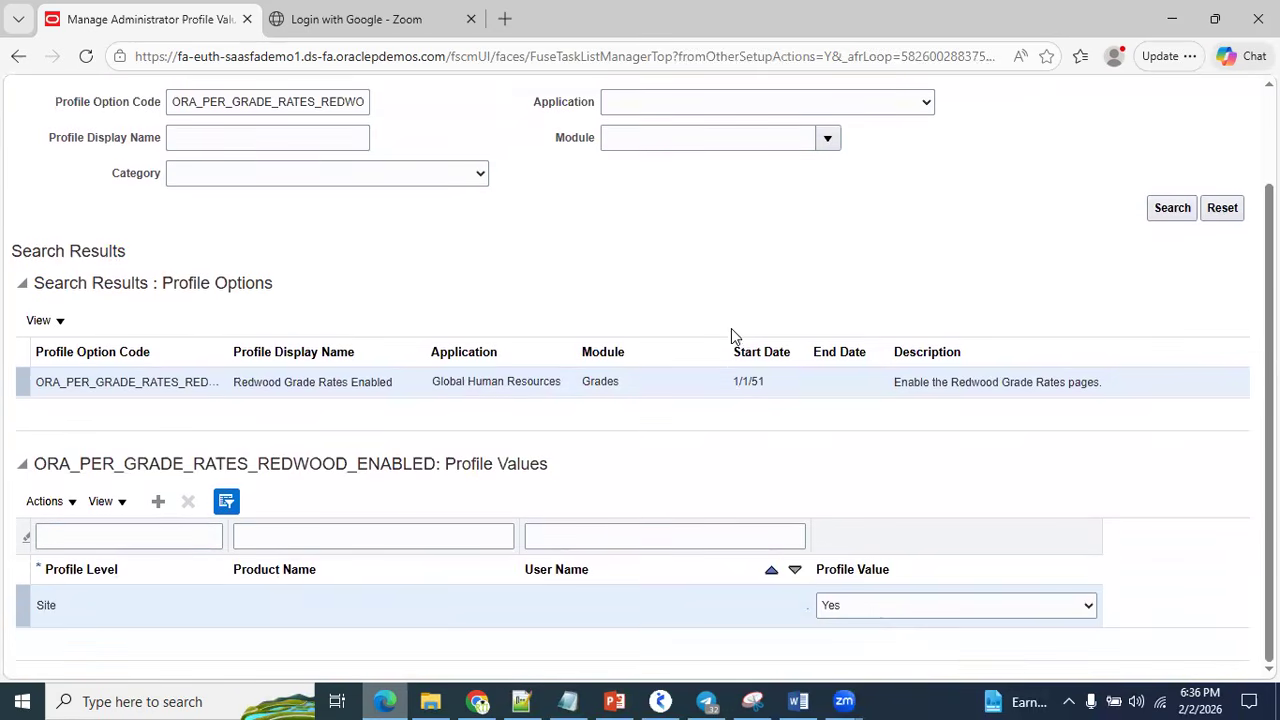
Step: Set the Site-level profile value of Redwood Grade Rates Enabled to No and save
click(871, 612)
click(851, 635)
scroll(826, 320, up, 2)
click(1068, 147)
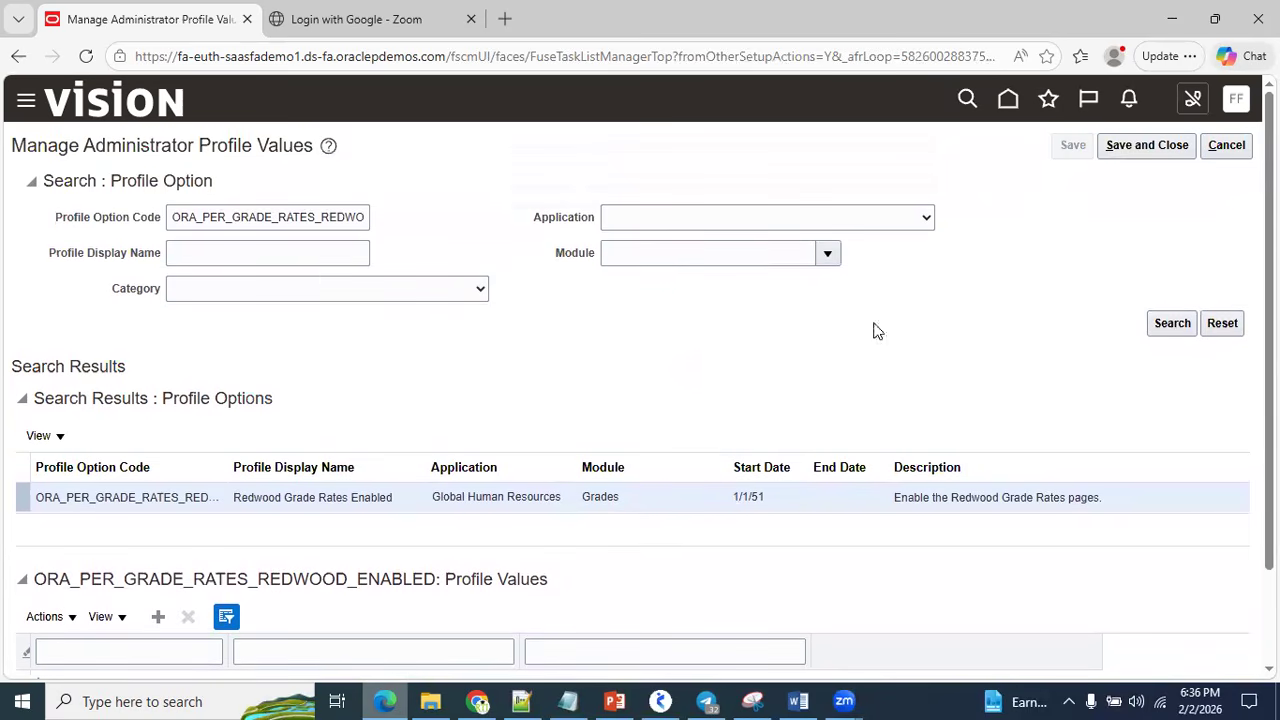
Step: Replace RATES in the profile option code with the wildcard % and search for all matching Redwood grade profile options
click(285, 216)
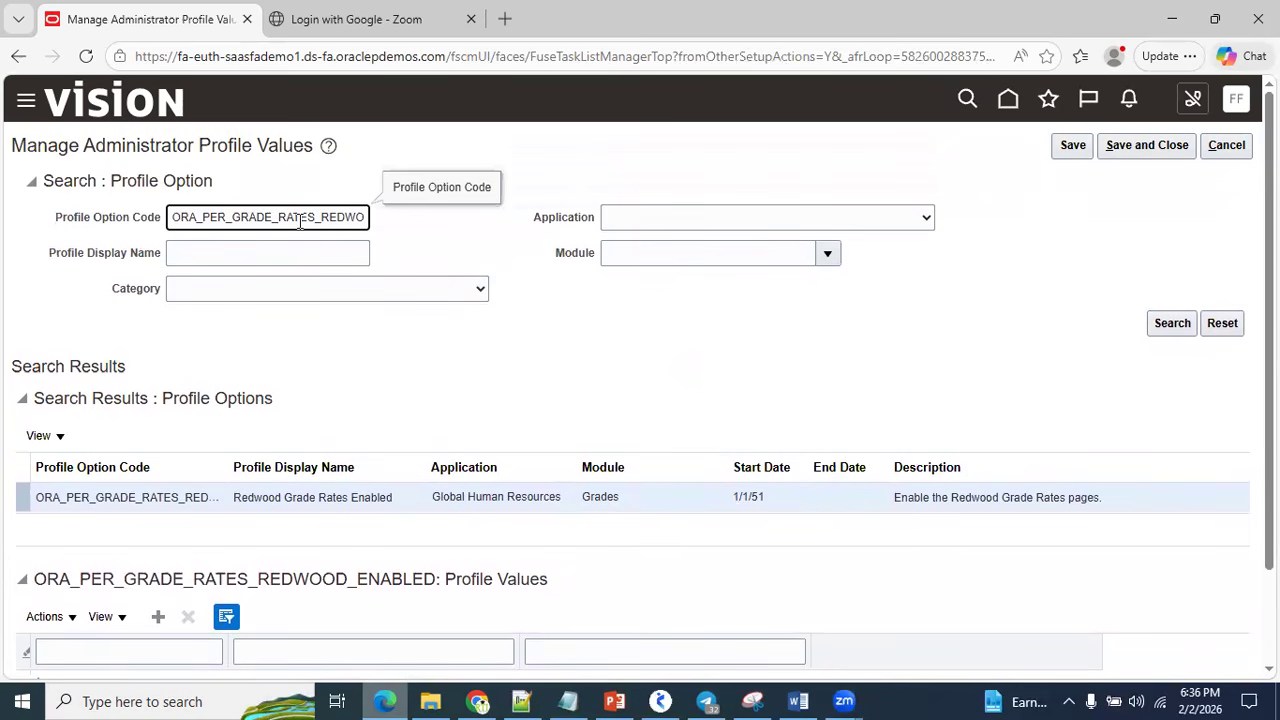
drag(279, 218, 313, 220)
text(%)
key(Return)
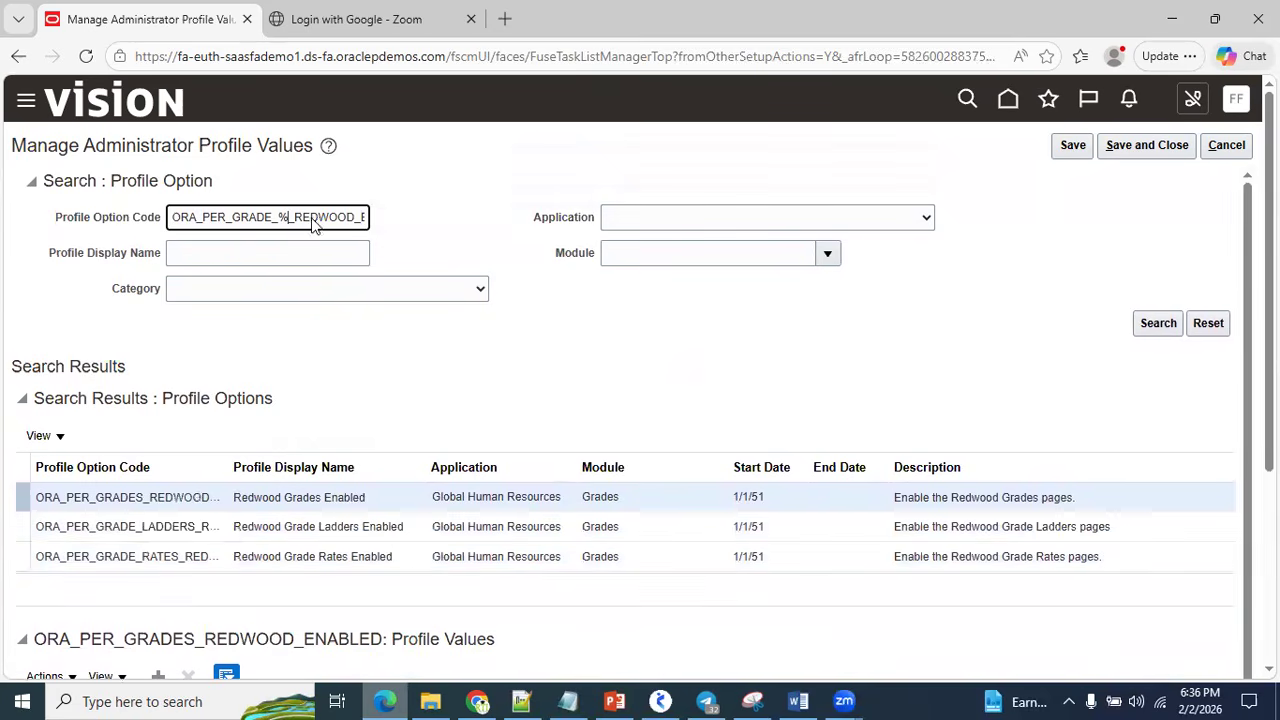
Step: Set the Site-level profile value of Redwood Grade Ladders Enabled to No and save
click(381, 526)
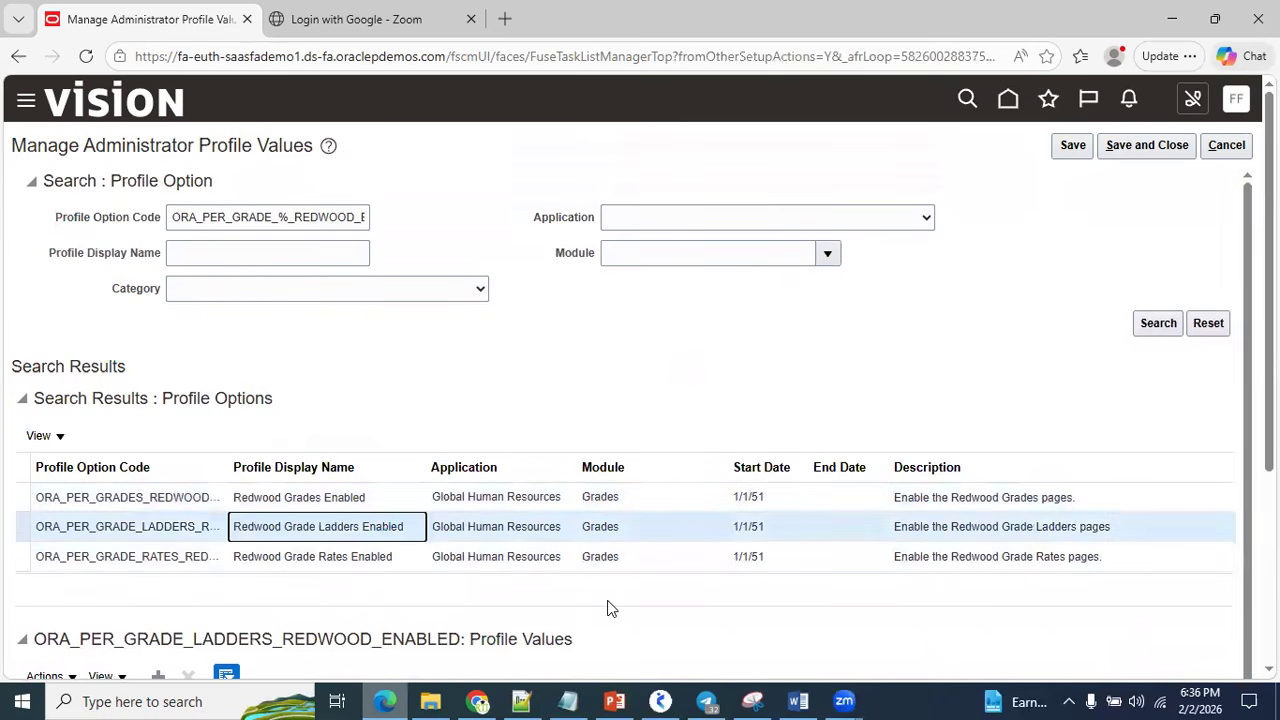
scroll(776, 534, down, 2)
click(877, 611)
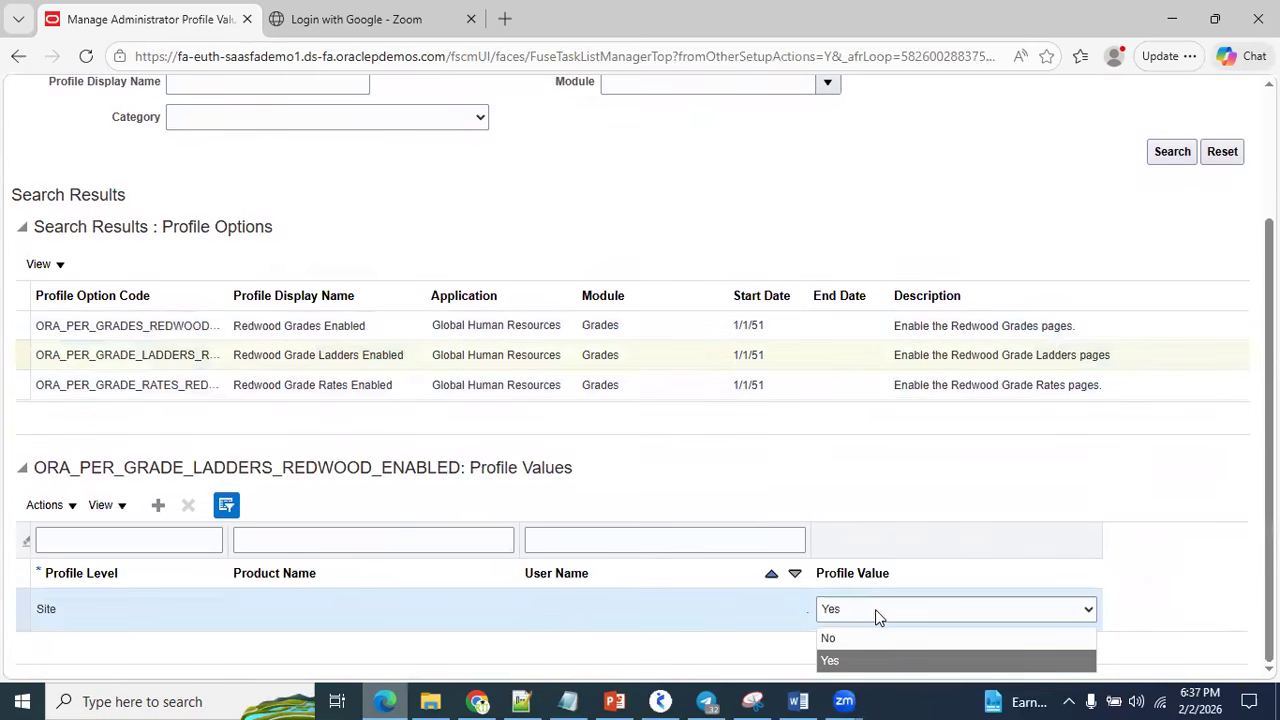
click(847, 634)
scroll(1114, 174, up, 5)
click(1073, 145)
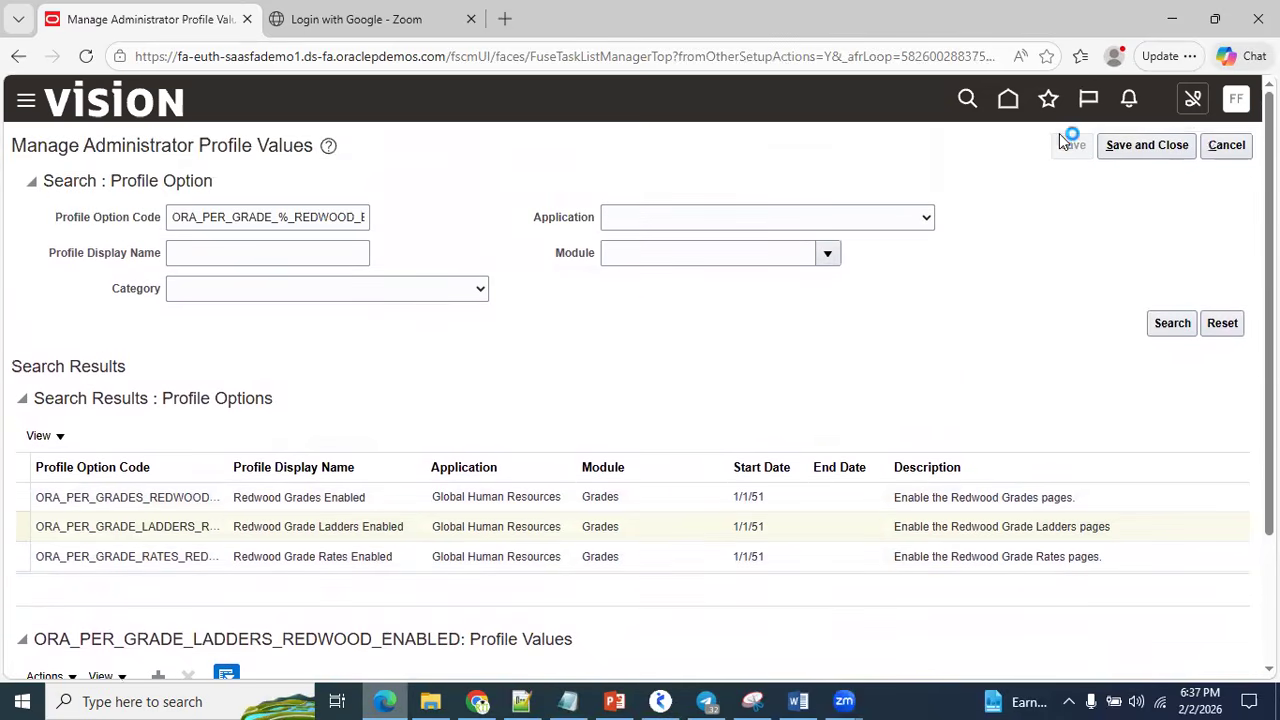
Step: Set the Site-level profile value of Redwood Grades Enabled to No, then save and close the profile values page
click(388, 499)
scroll(952, 325, down, 3)
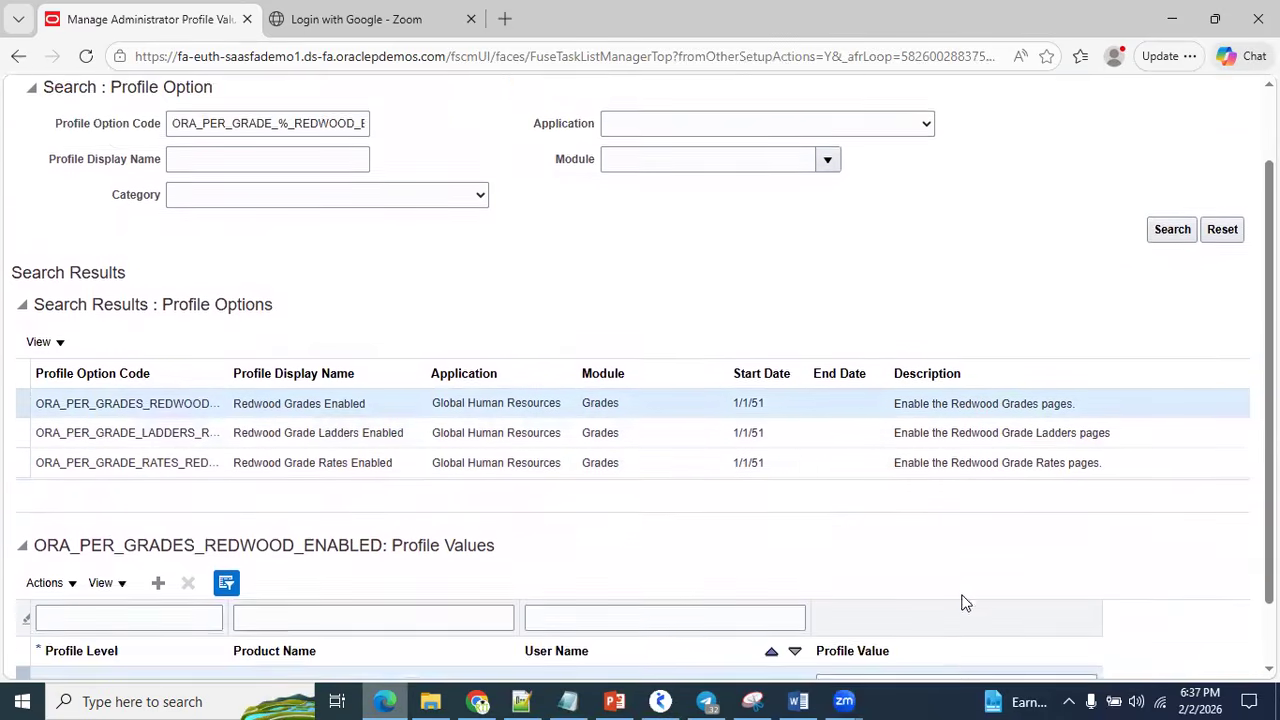
click(946, 599)
click(866, 627)
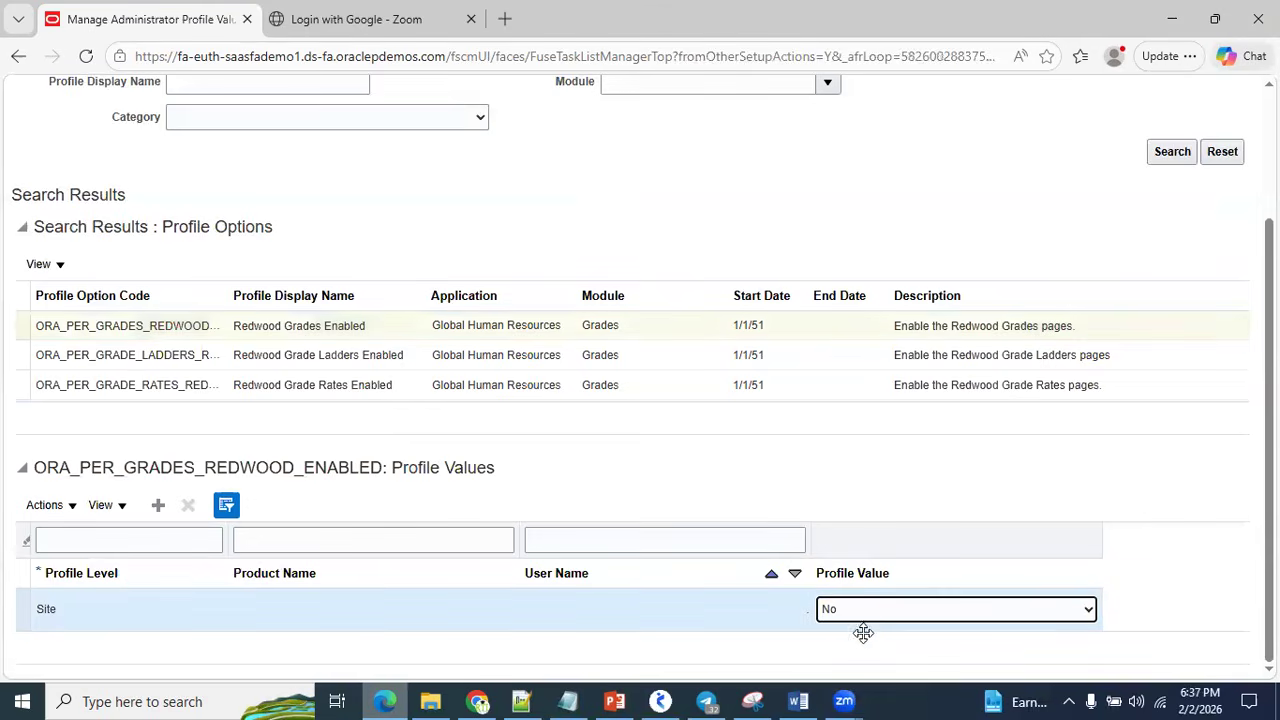
scroll(1100, 200, up, 3)
click(1147, 145)
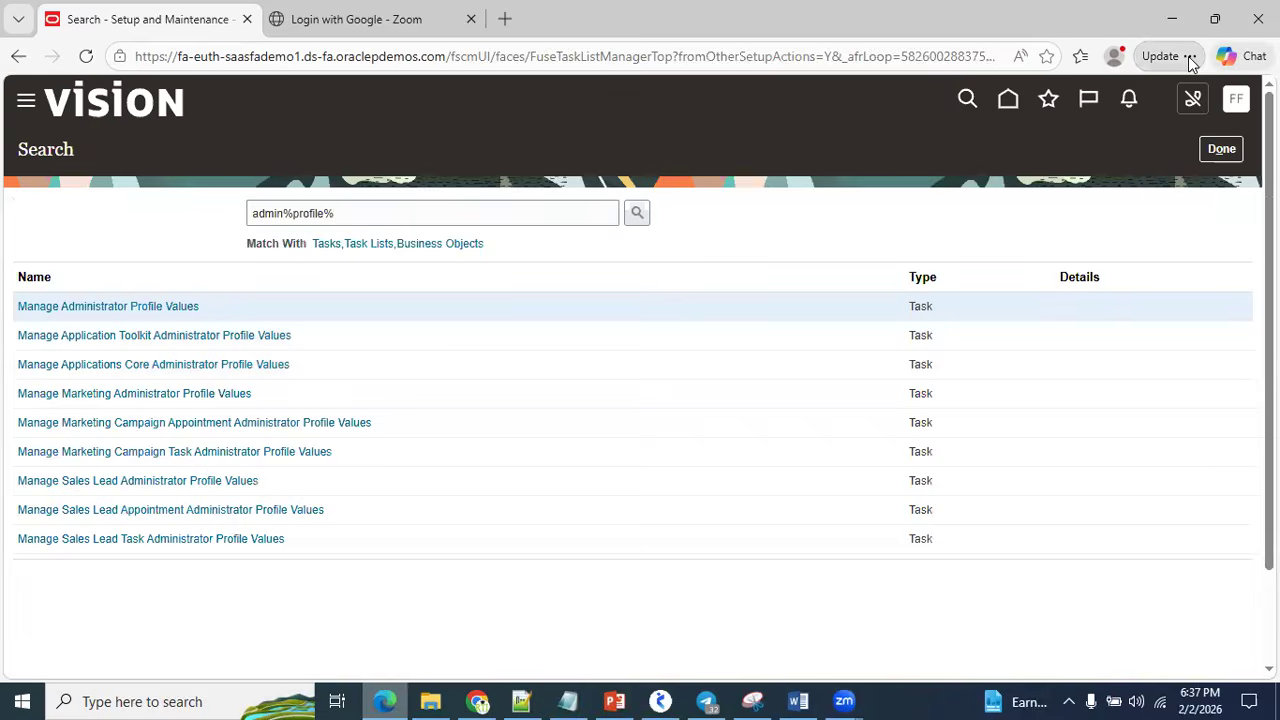
Step: Show the browser in full screen and return to Additional Setup Tasks from the Set Up page
click(1188, 56)
click(1187, 225)
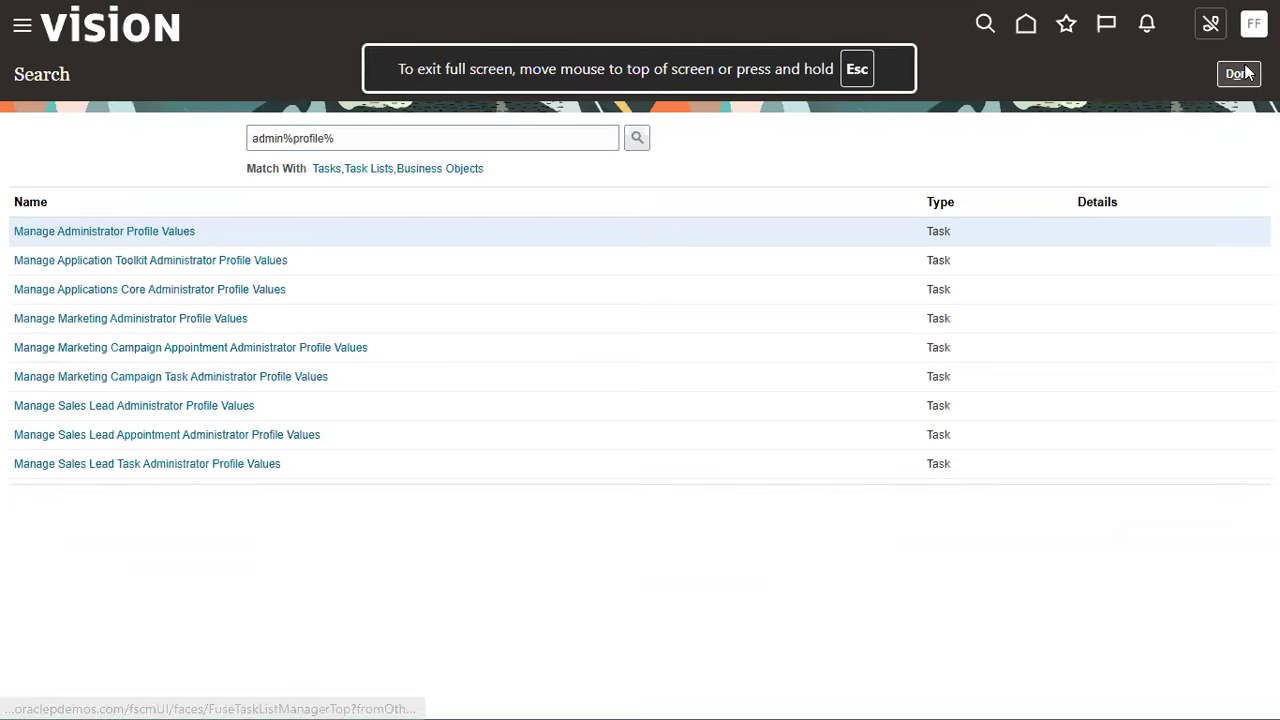
key(F5)
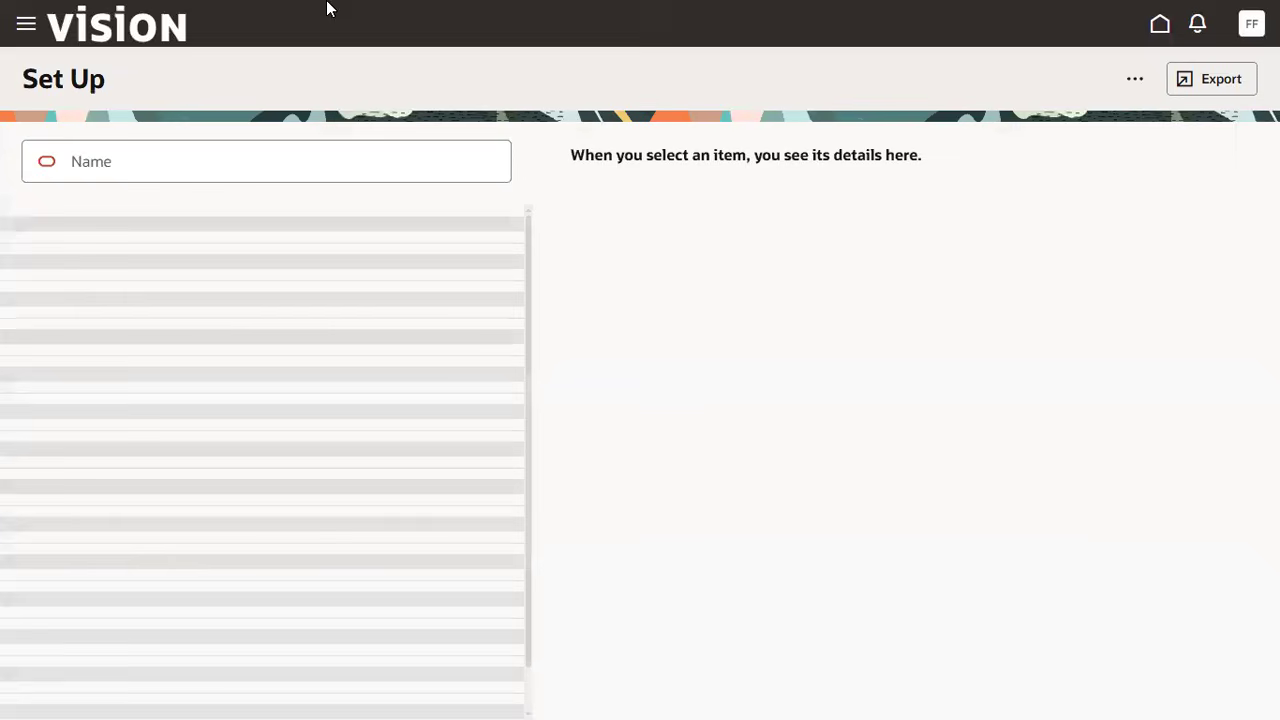
click(1133, 84)
click(988, 670)
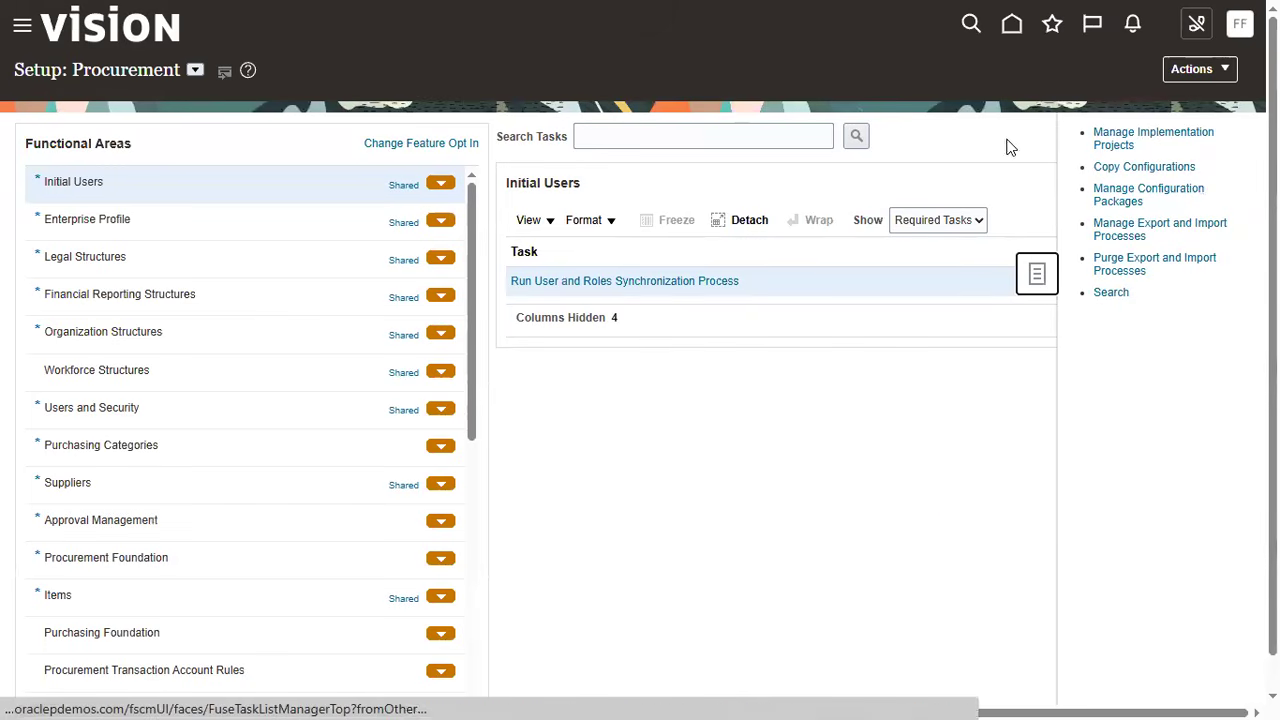
Step: Search the implementation projects for "HCM" and open HCM Implementation Project
click(1130, 140)
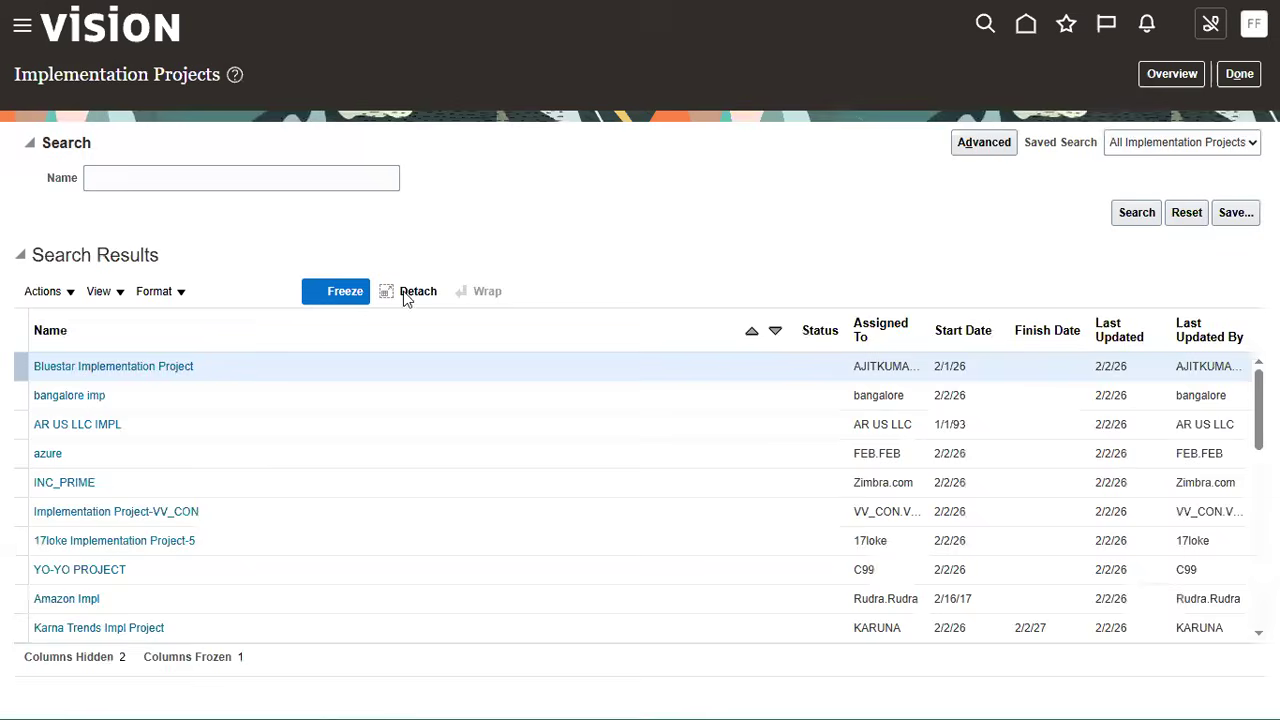
click(241, 176)
text(HCM)
key(Return)
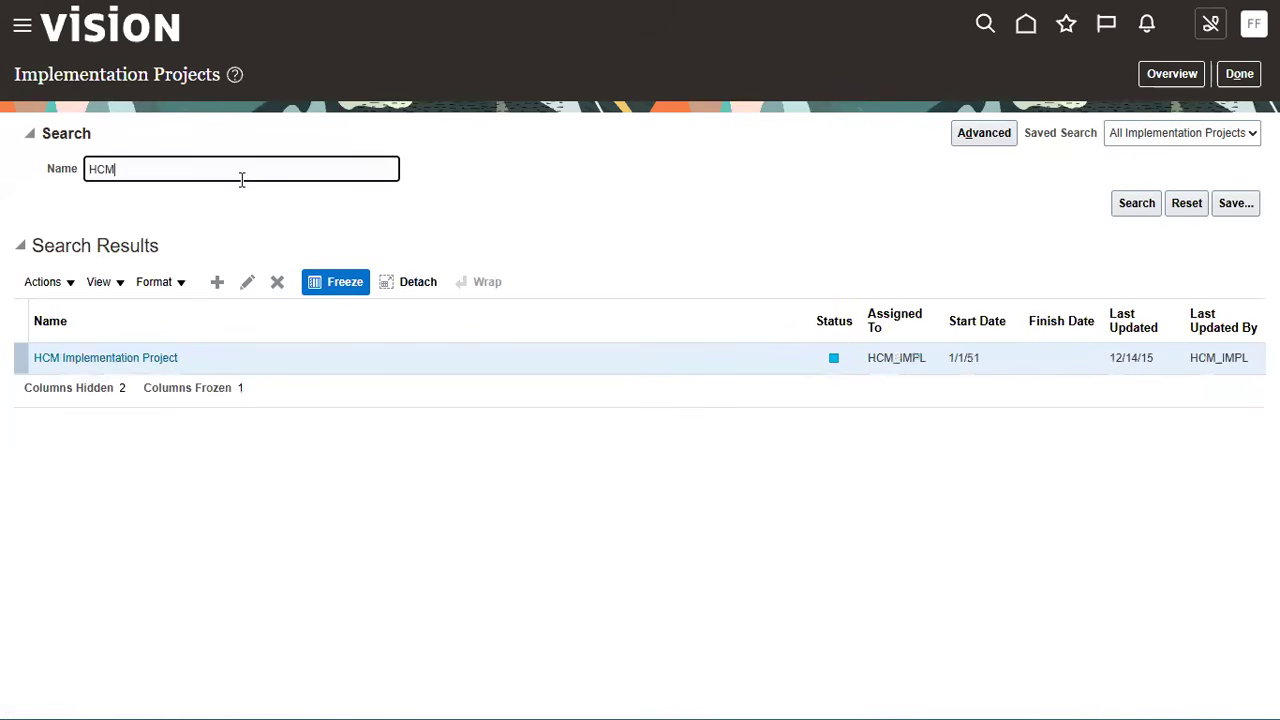
click(128, 362)
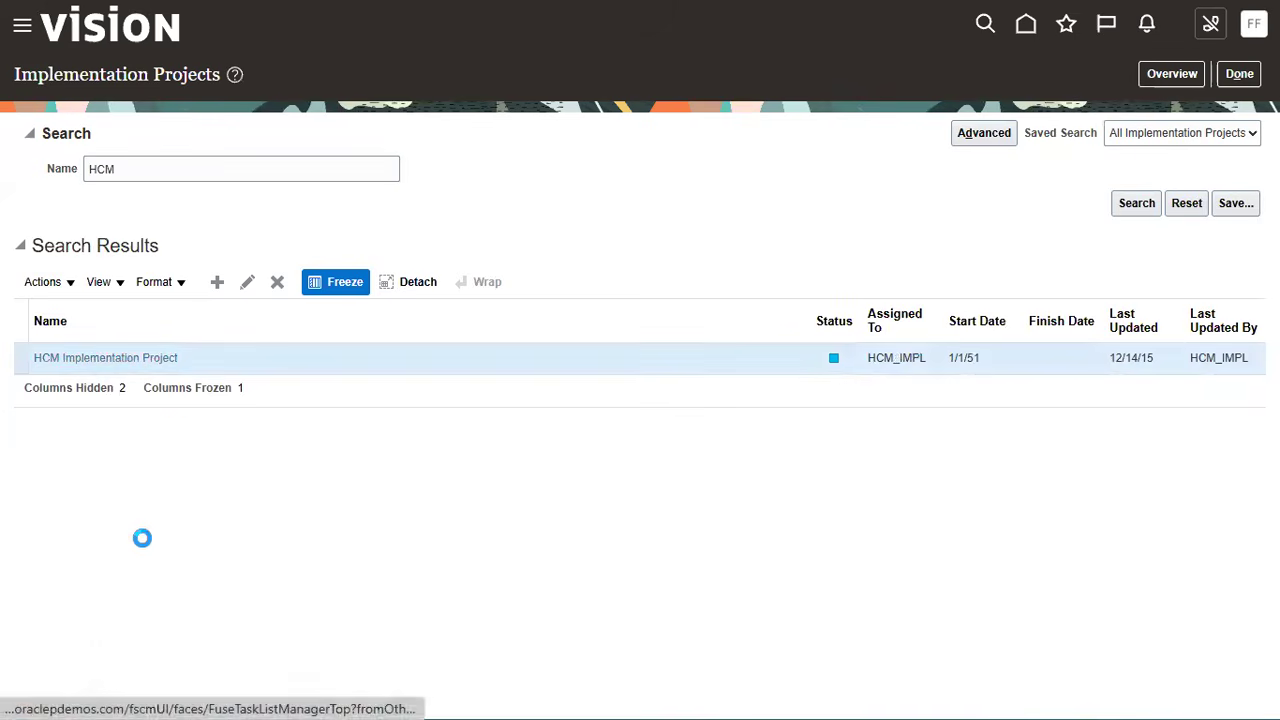
Step: Search the project's tasks for "grade", expand Define Grades and go to the Manage Grades task
click(141, 318)
text(grade)
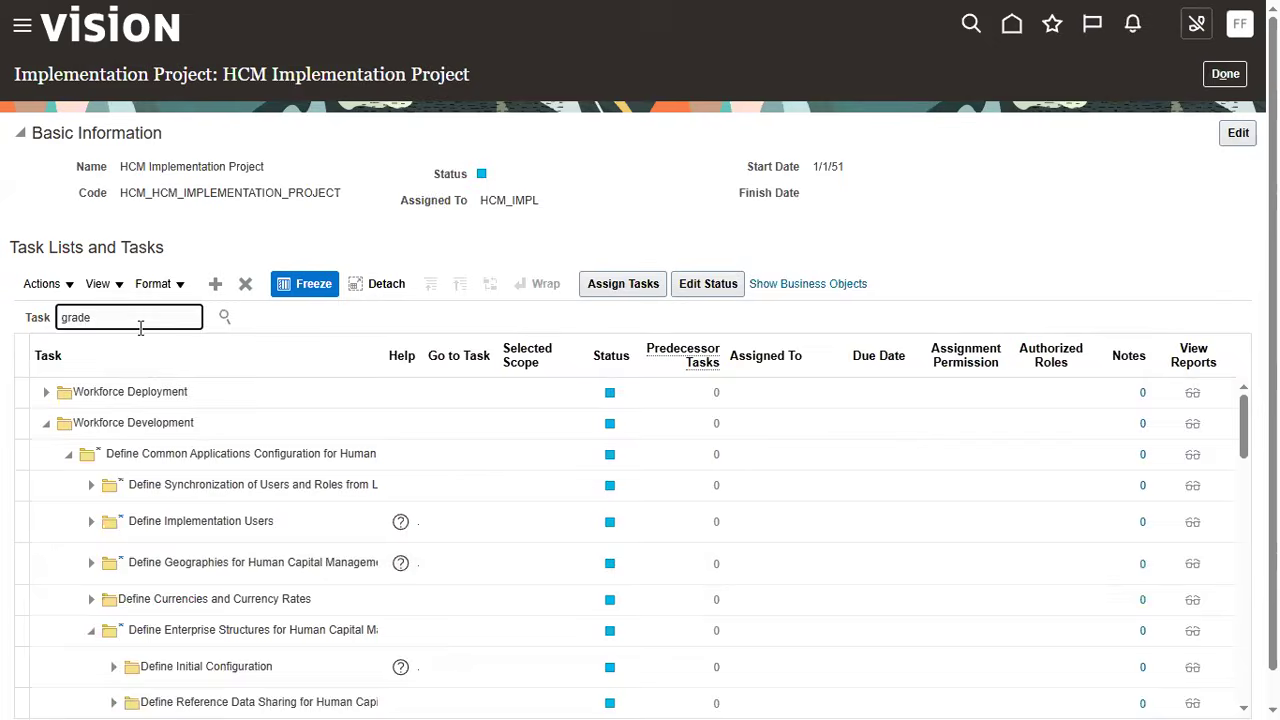
key(Return)
click(80, 377)
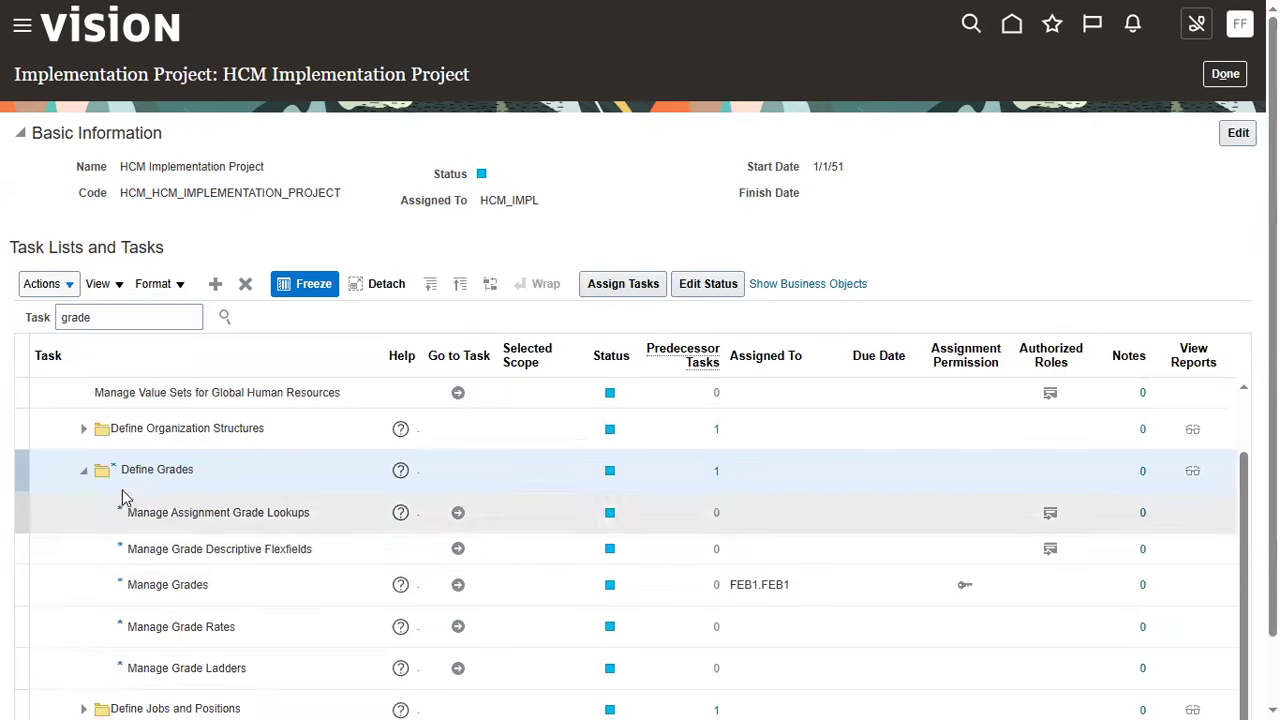
click(248, 592)
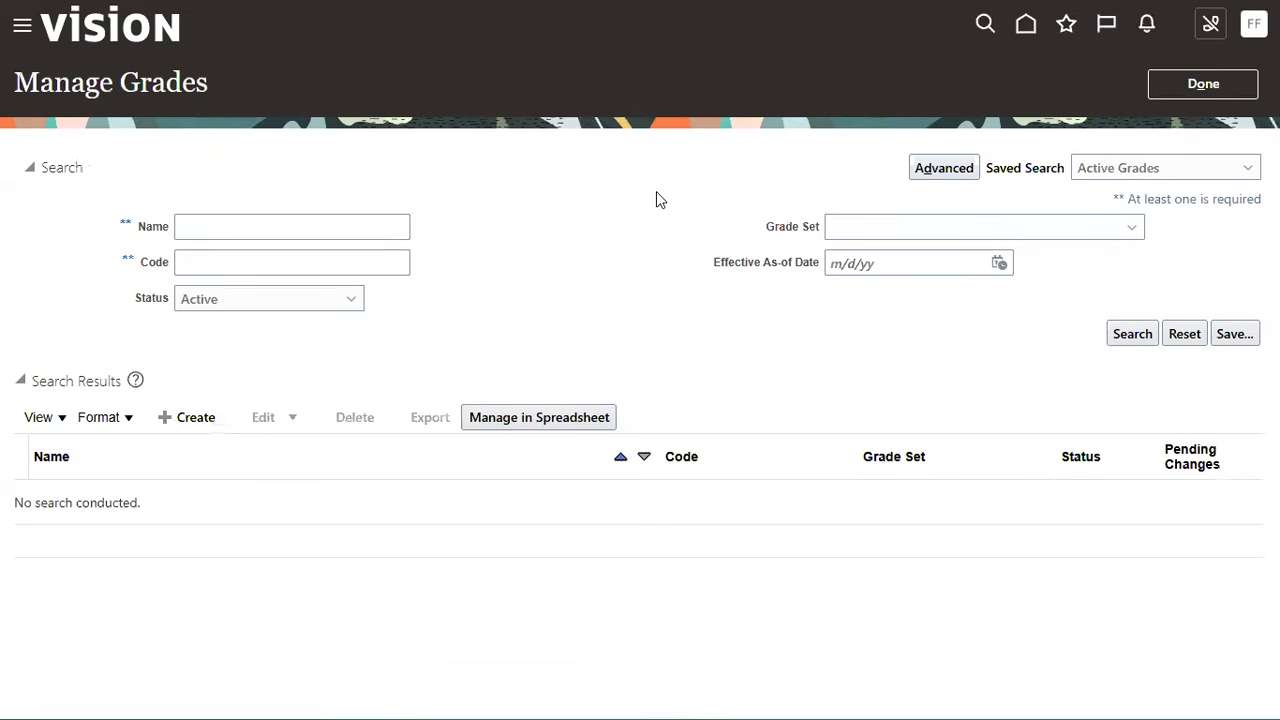
Step: Start creating a new grade
click(196, 419)
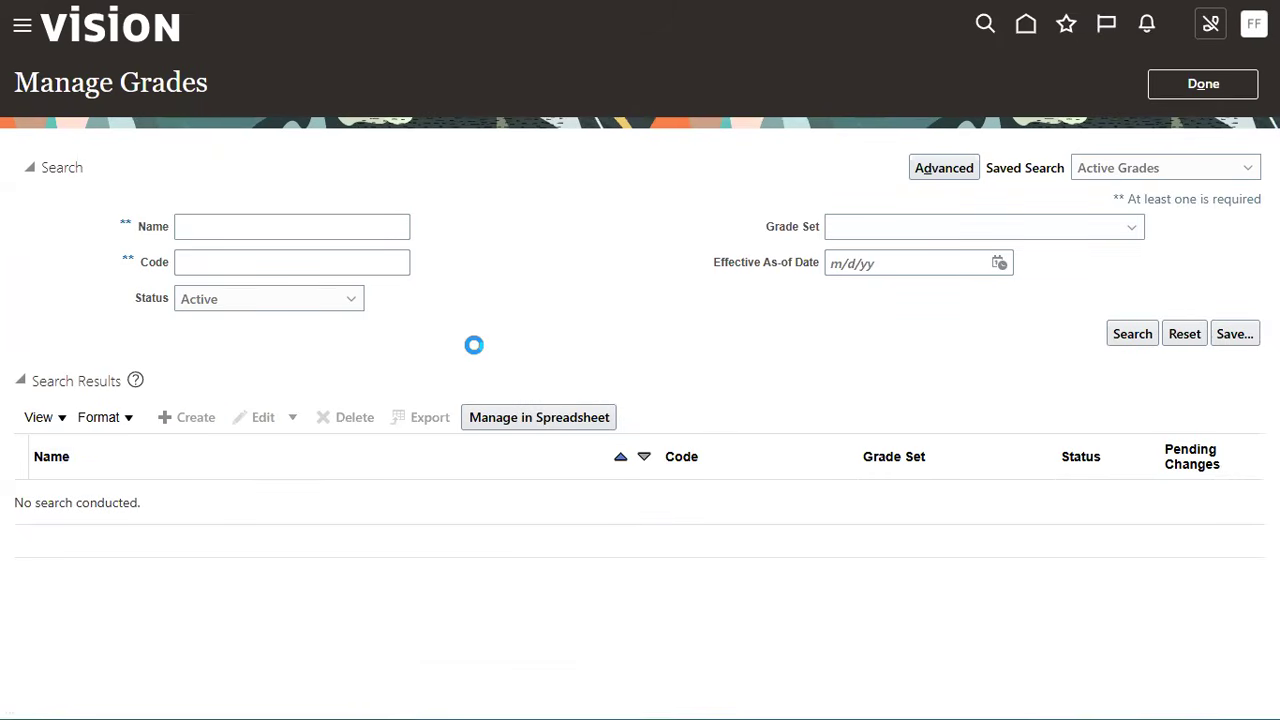